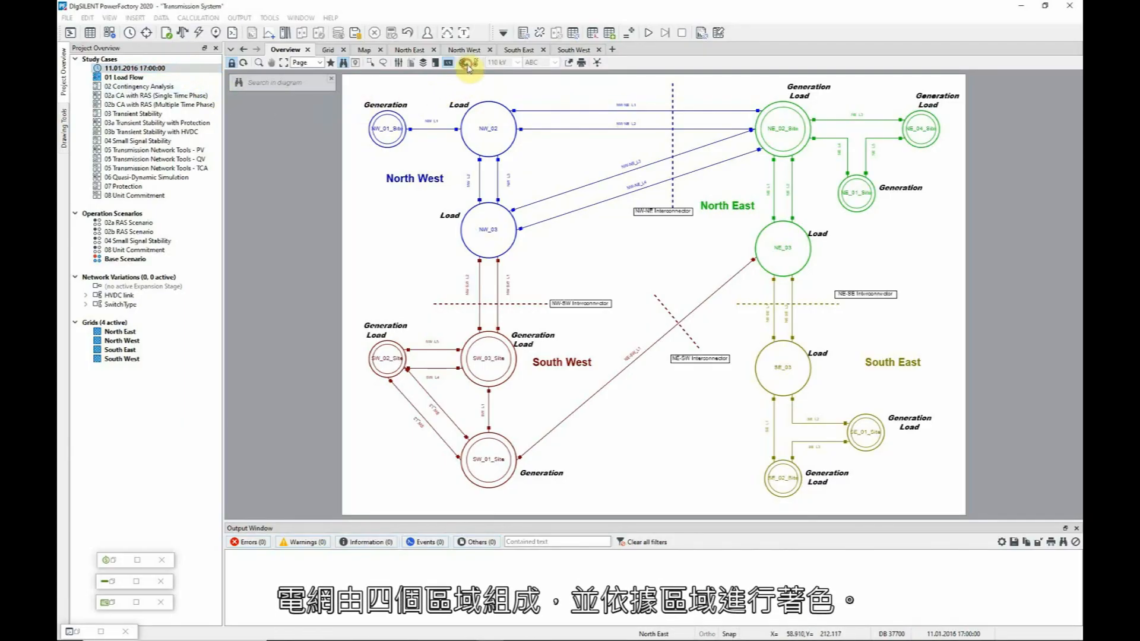
Keep the diagram colouring grouped by Grids and show the Grid single-line diagram.
{"action": "left_click", "coordinate": [467, 65]}
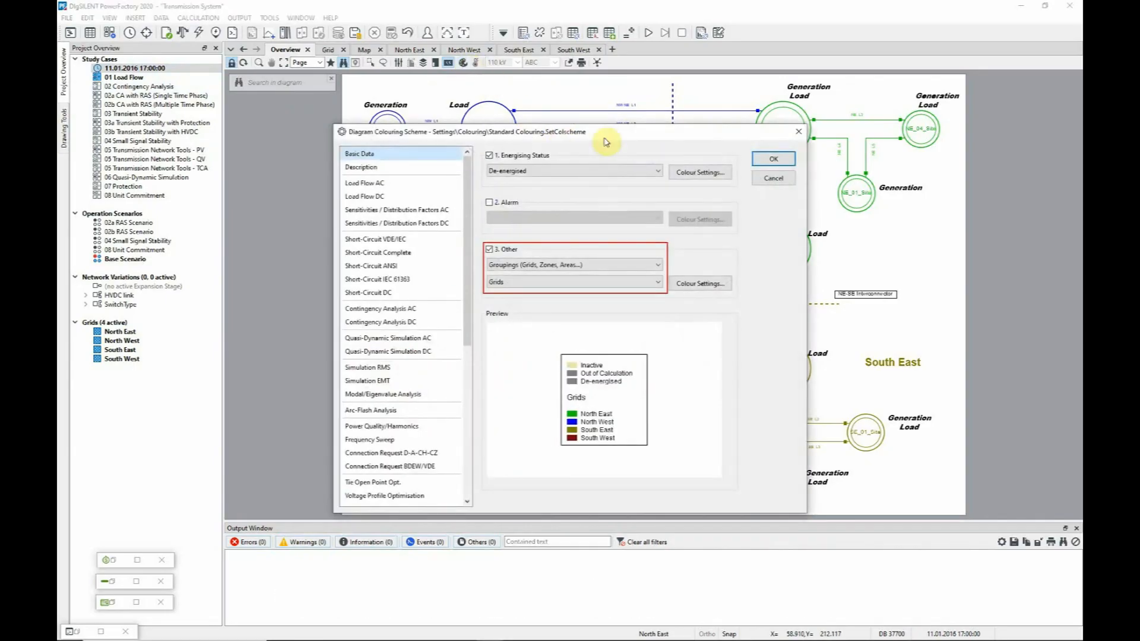
{"action": "left_click", "coordinate": [774, 159]}
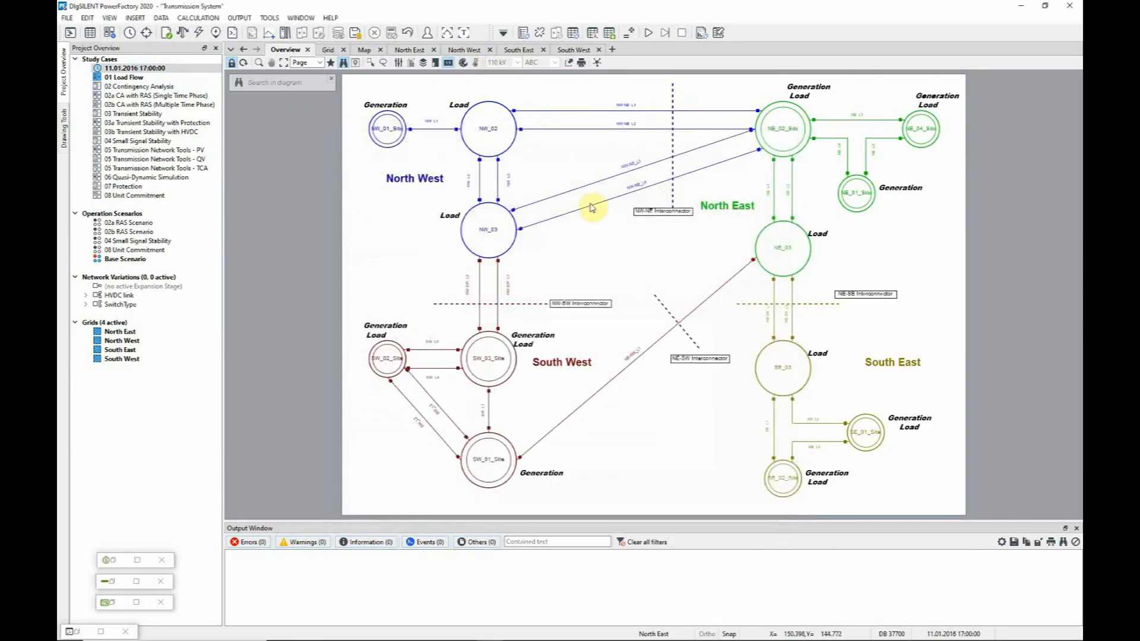
{"action": "left_click", "coordinate": [328, 51]}
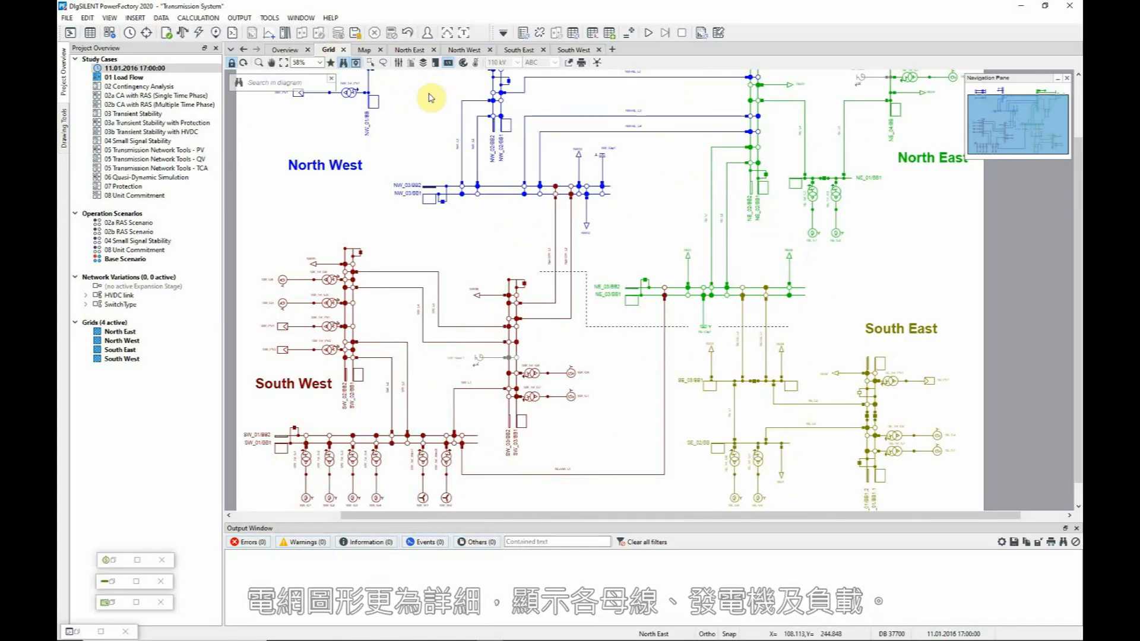
Look over the network on the geographic Map, then return to the Grid diagram.
{"action": "left_click", "coordinate": [365, 50]}
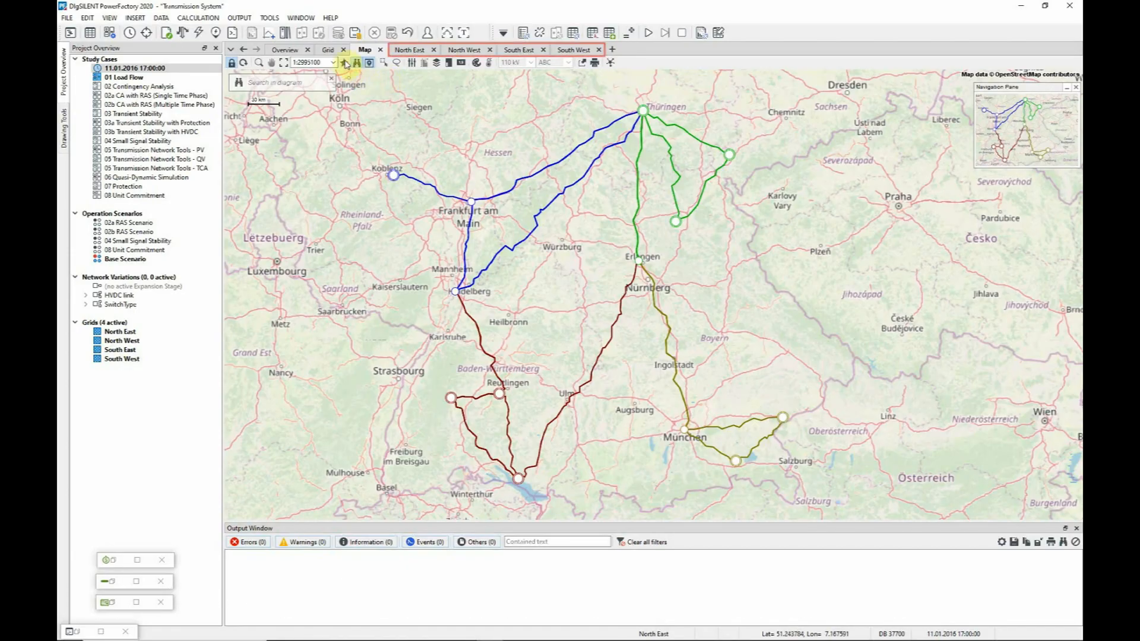
{"action": "left_click", "coordinate": [333, 51]}
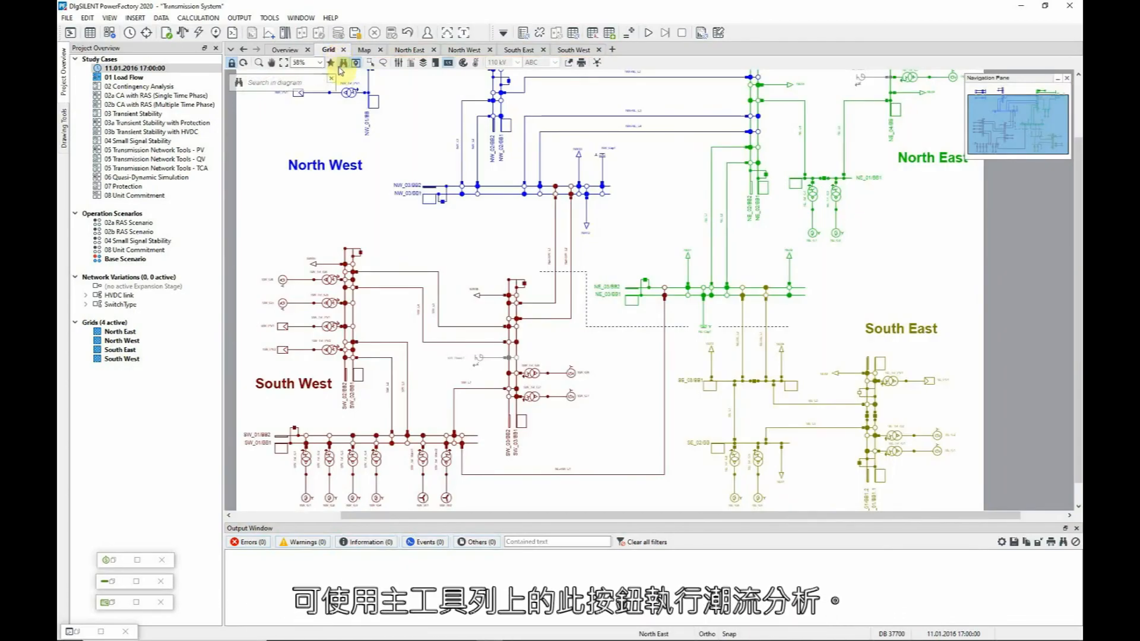
{"action": "left_click", "coordinate": [183, 33]}
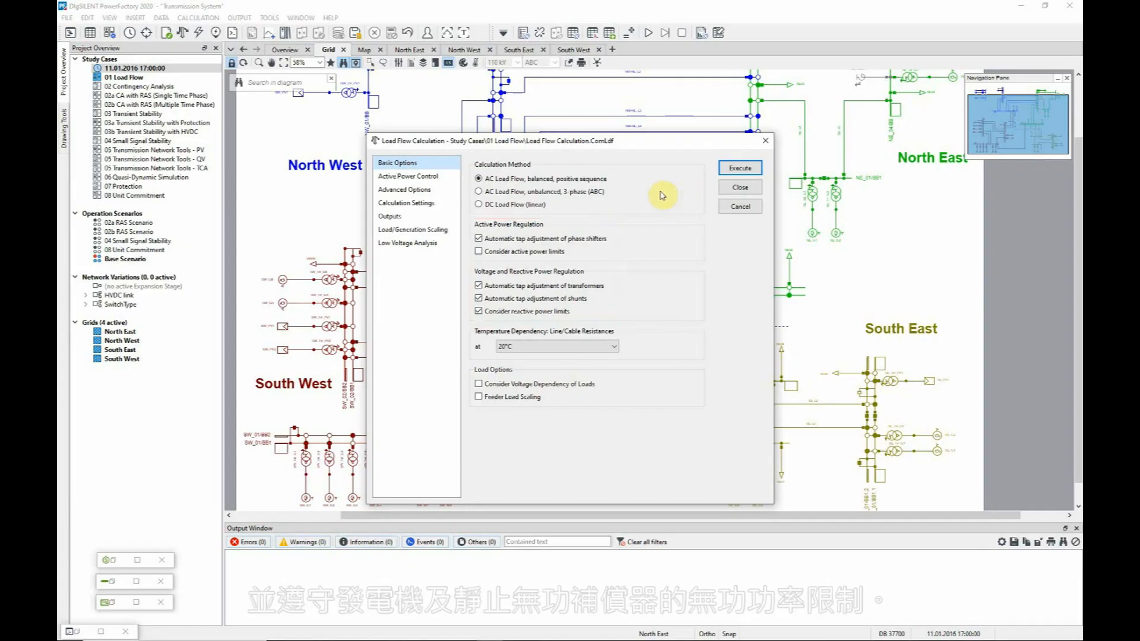
Run the balanced AC load flow after checking the Active Power Control options.
{"action": "left_click", "coordinate": [438, 177]}
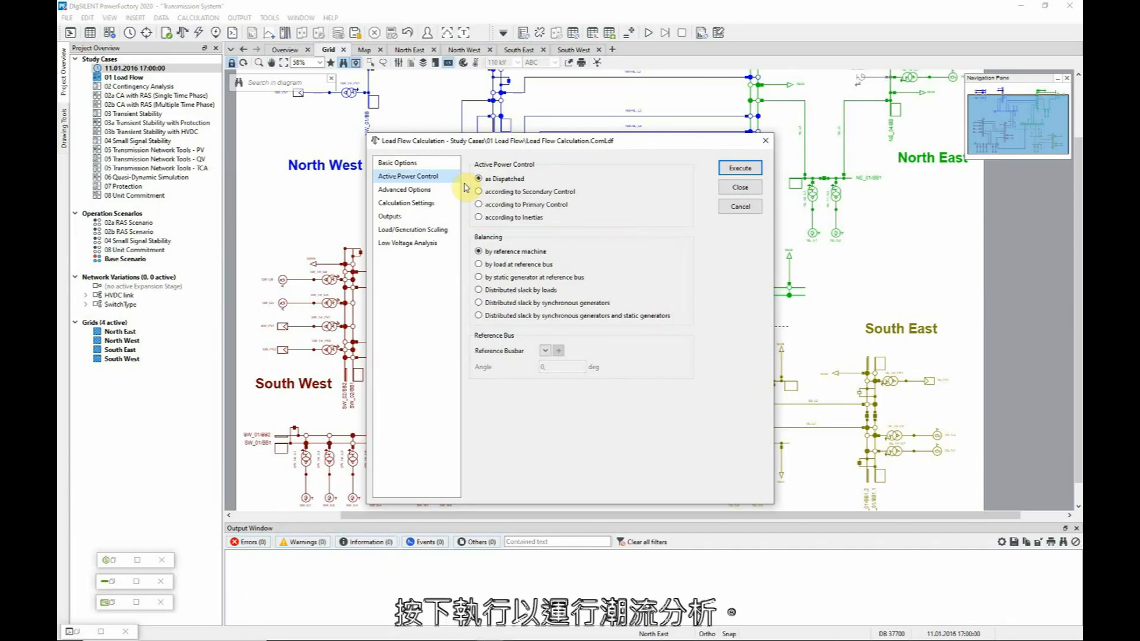
{"action": "left_click", "coordinate": [741, 169]}
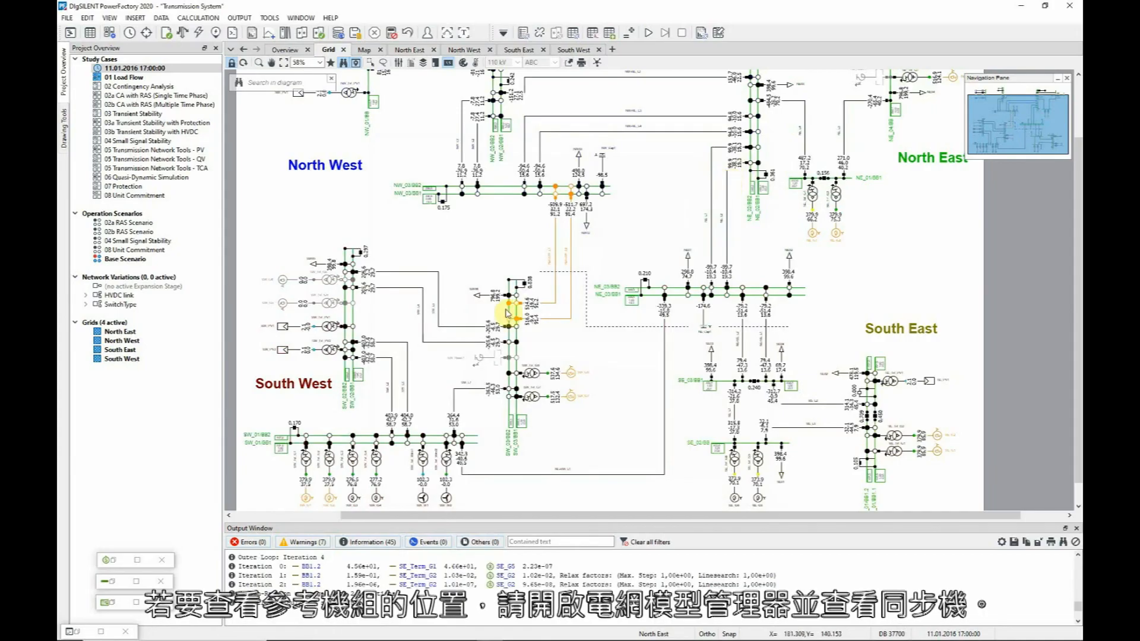
Mark reference machine SW_G8 in the Grid diagram and check its 537.6 MW, 134.6 Mvar output.
{"action": "left_click", "coordinate": [111, 560]}
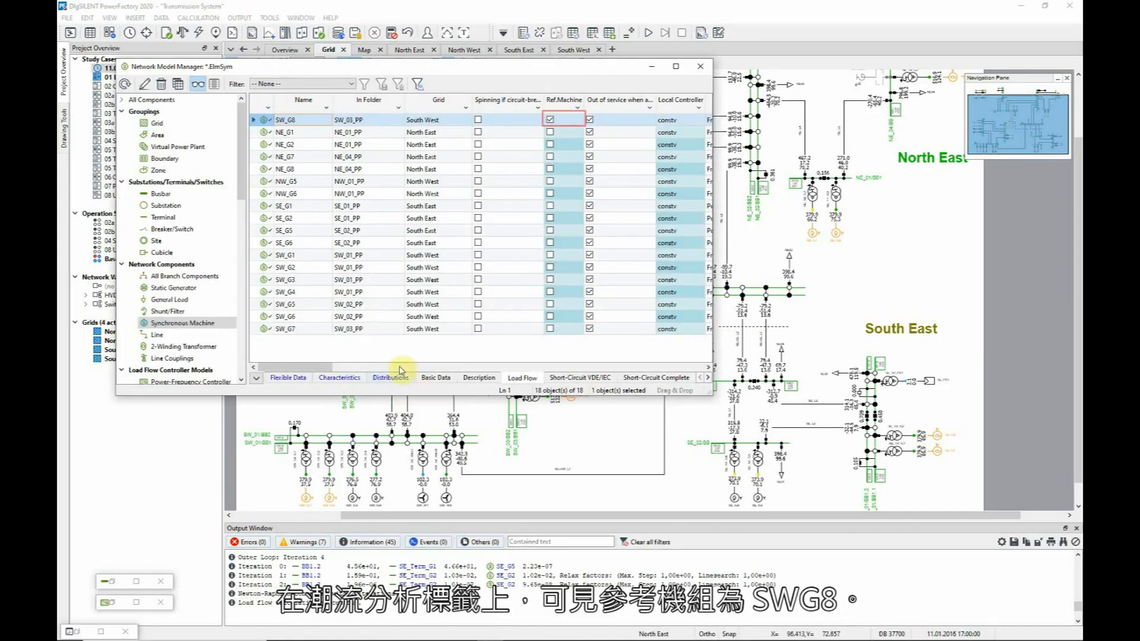
{"action": "right_click", "coordinate": [262, 126]}
{"action": "left_click", "coordinate": [297, 162]}
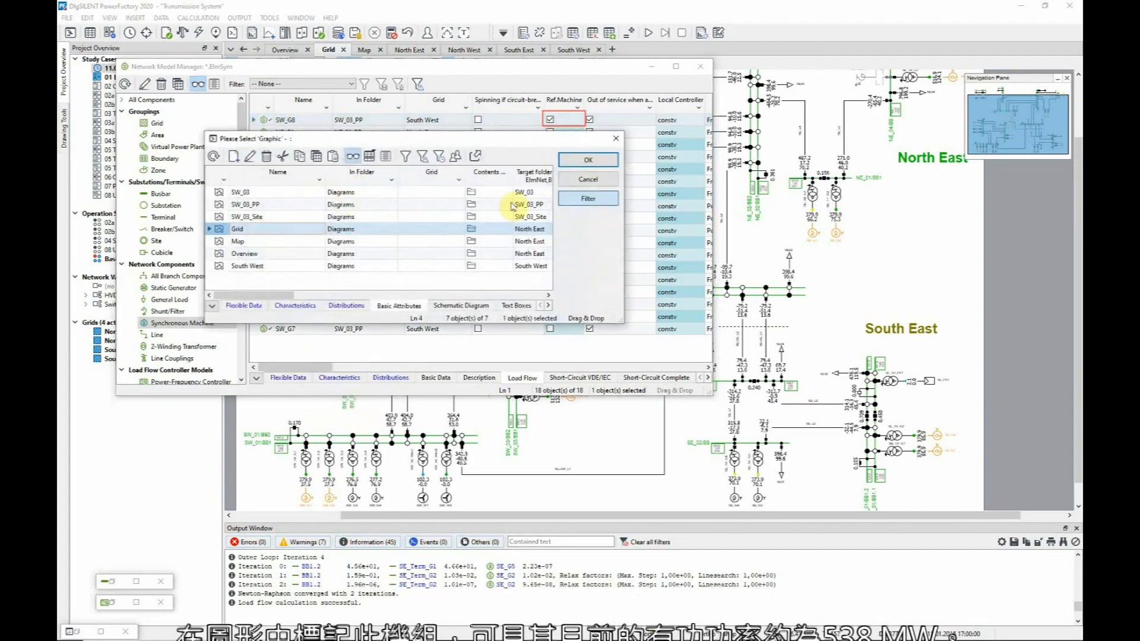
{"action": "left_click", "coordinate": [587, 161]}
{"action": "left_click", "coordinate": [653, 69]}
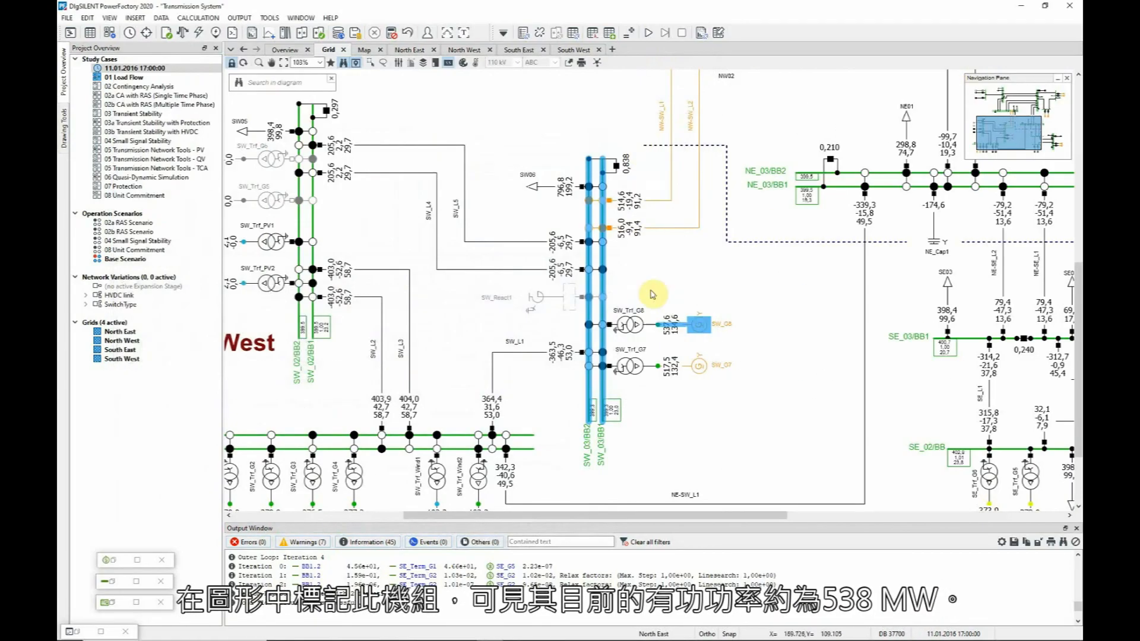
{"action": "mouse_move", "coordinate": [669, 334]}
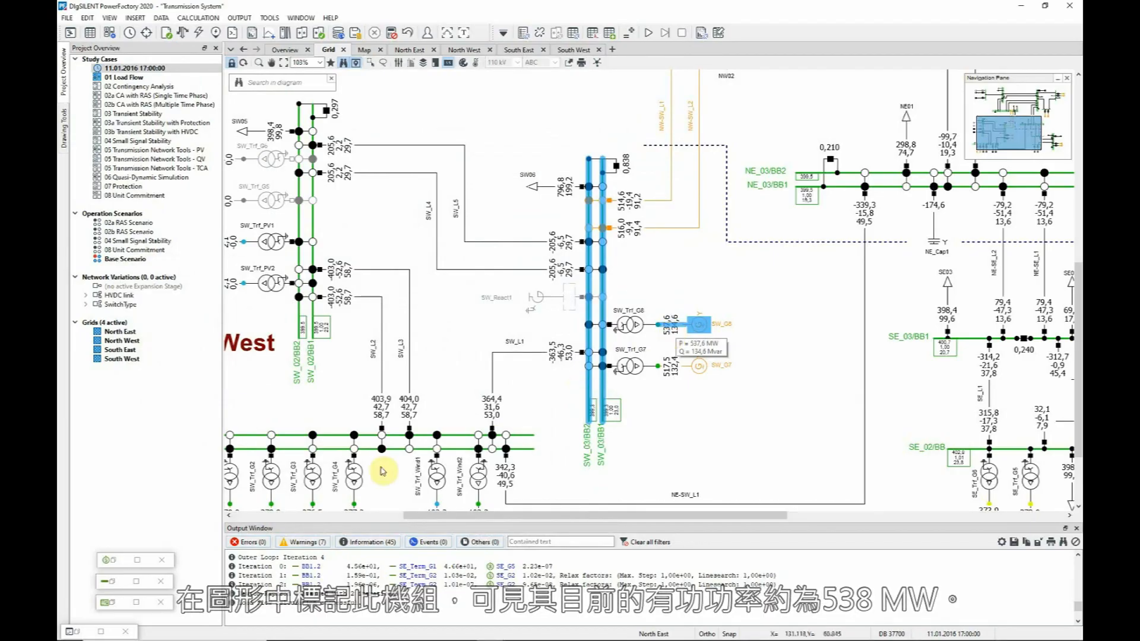
{"action": "scroll", "coordinate": [271, 498], "scroll_direction": "down", "scroll_amount": 5}
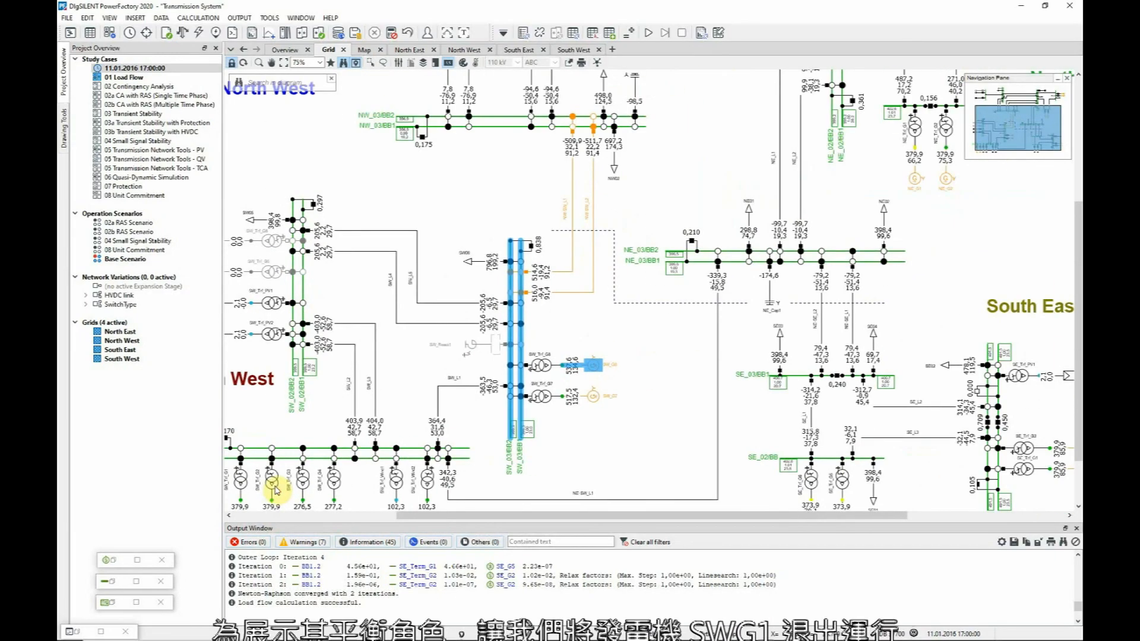
Take generator SW_G1 out of service and rerun the load flow, with SW_G8 rising to 917.2 MW.
{"action": "double_click", "coordinate": [400, 488]}
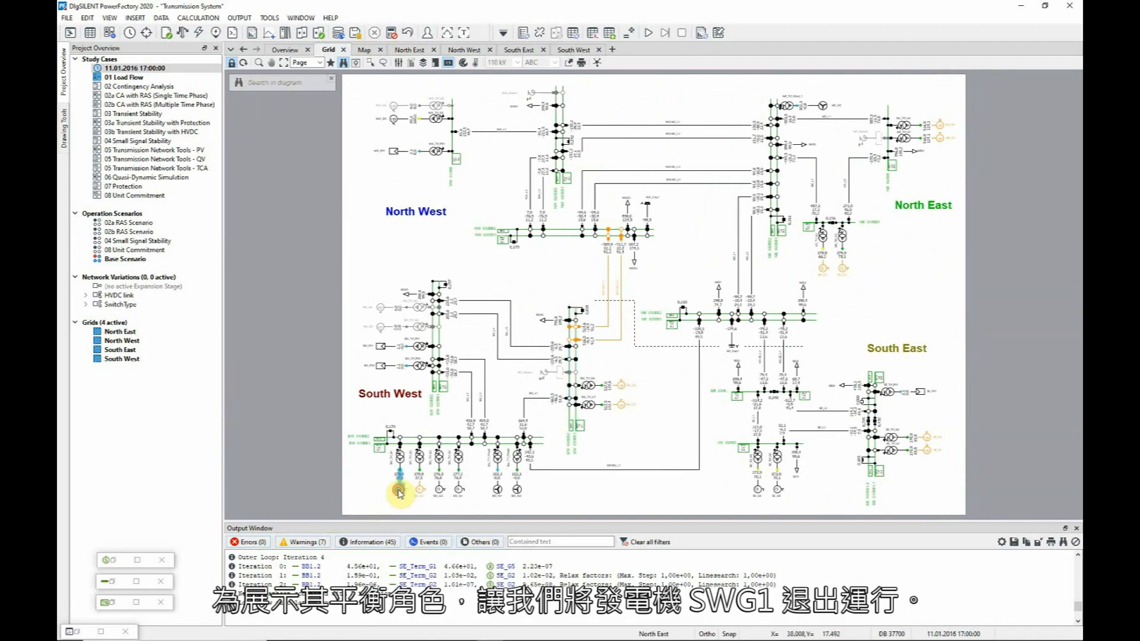
{"action": "left_click", "coordinate": [431, 280]}
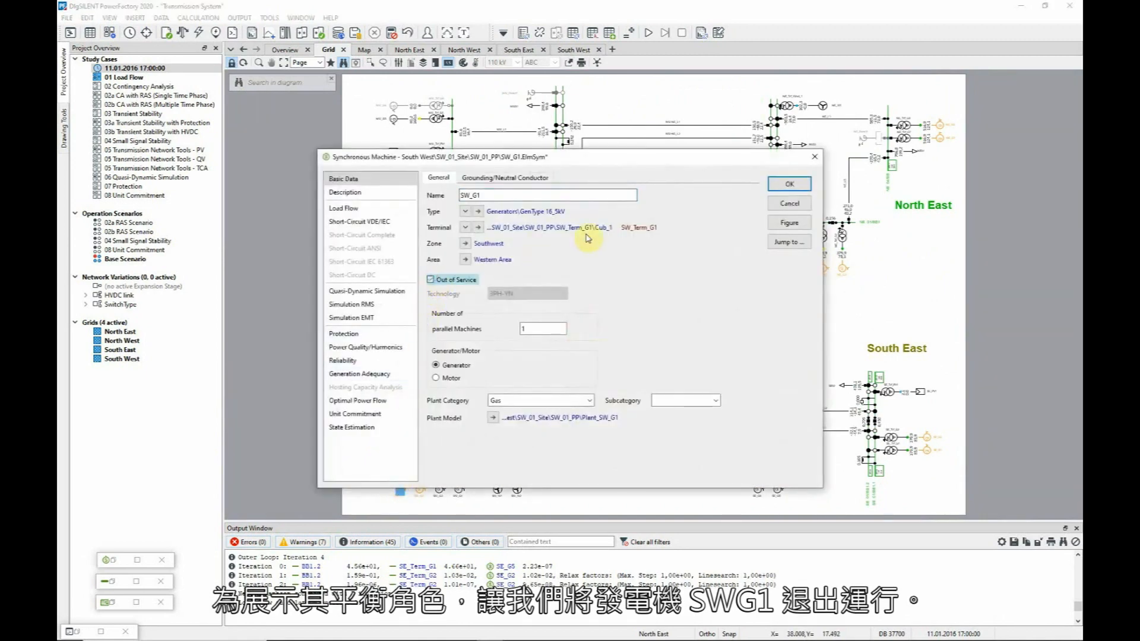
{"action": "left_click", "coordinate": [790, 184]}
{"action": "left_click", "coordinate": [182, 33]}
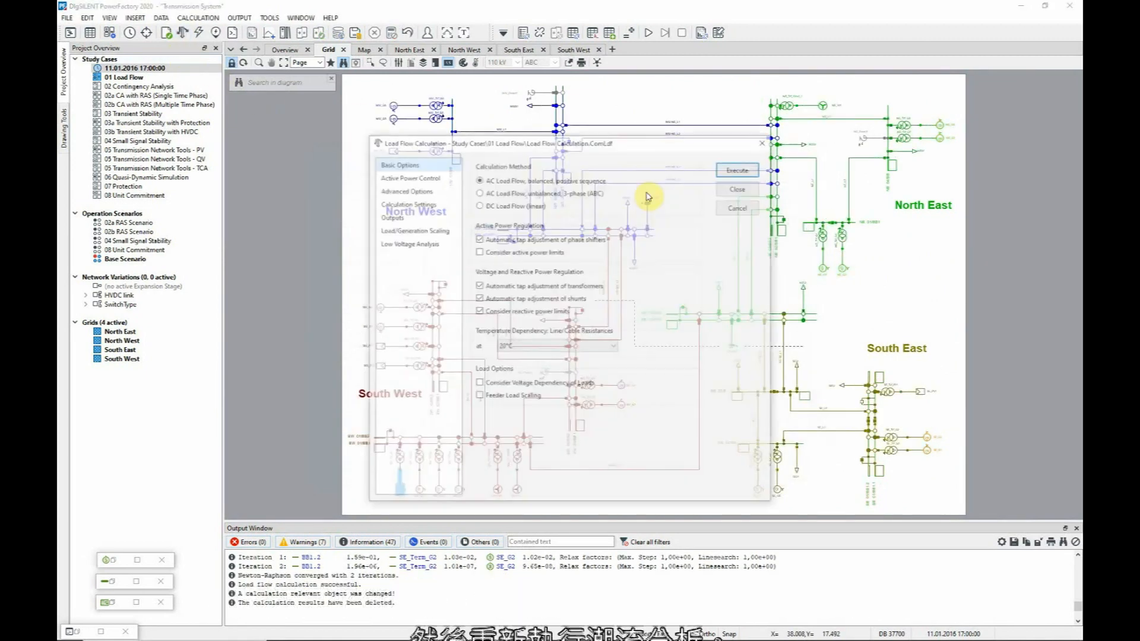
{"action": "left_click", "coordinate": [737, 169]}
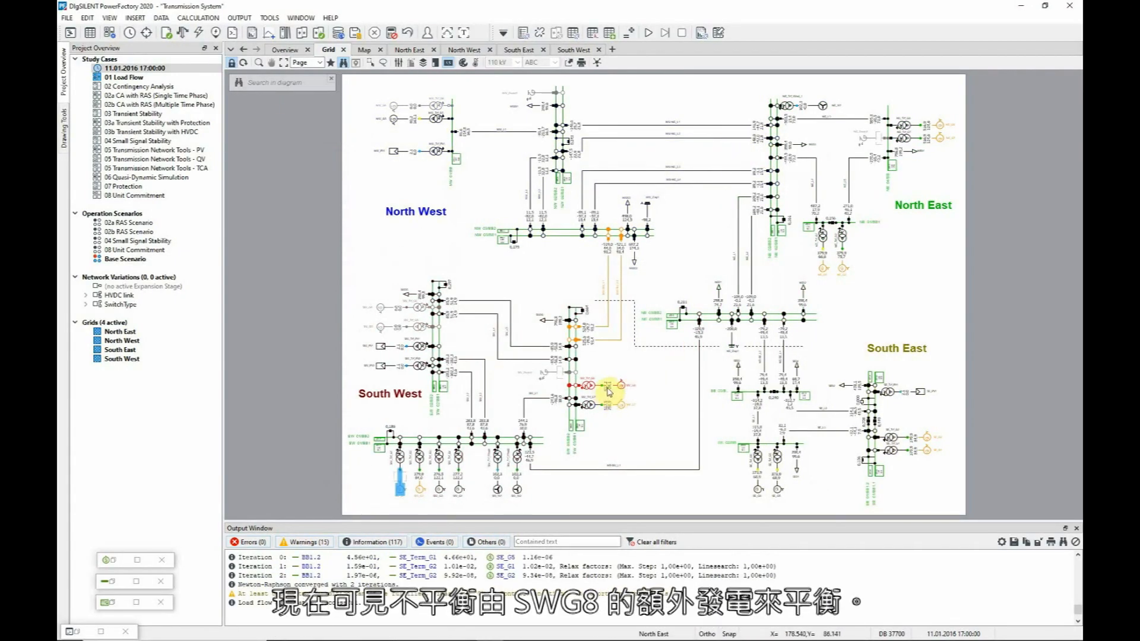
{"action": "mouse_move", "coordinate": [609, 392]}
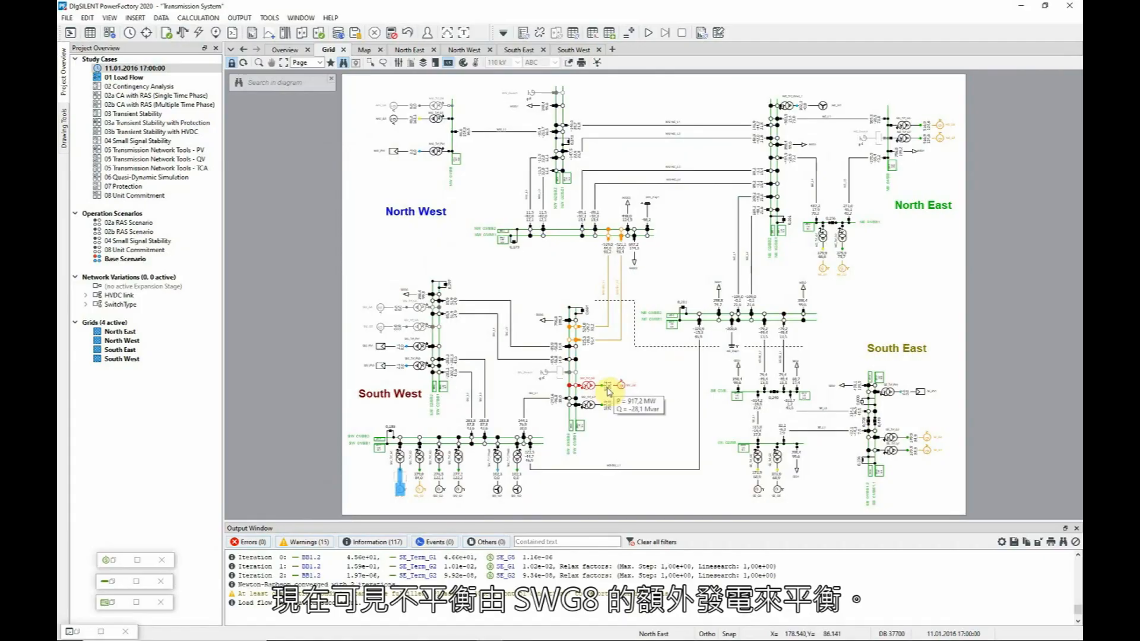
Put generator SW_G1 back in service.
{"action": "double_click", "coordinate": [403, 488]}
{"action": "left_click", "coordinate": [430, 279]}
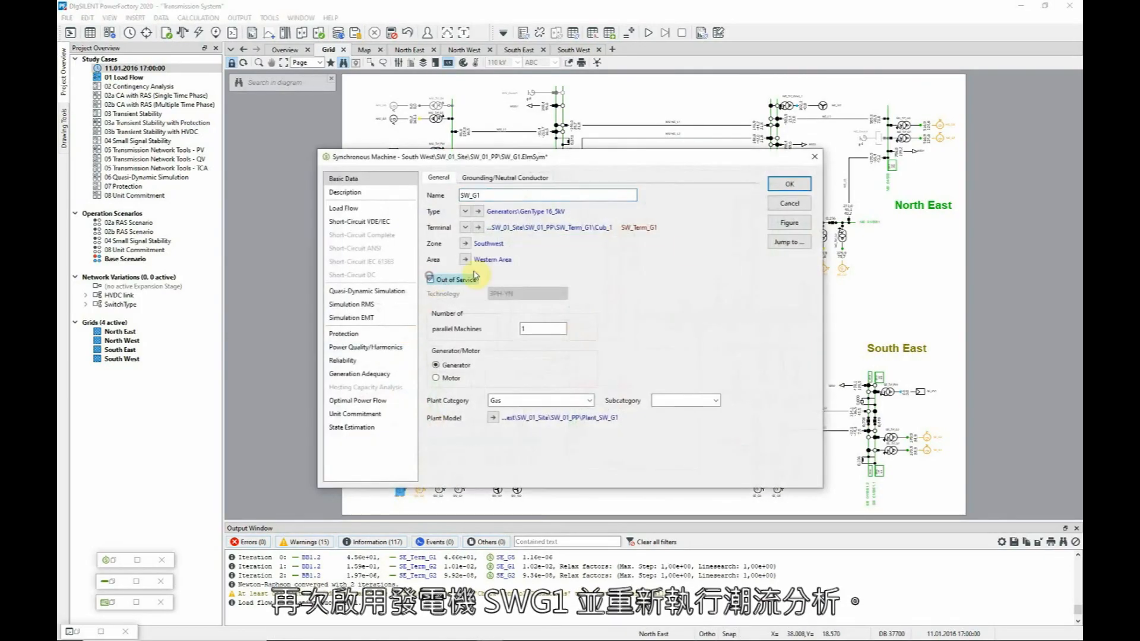
{"action": "left_click", "coordinate": [166, 32]}
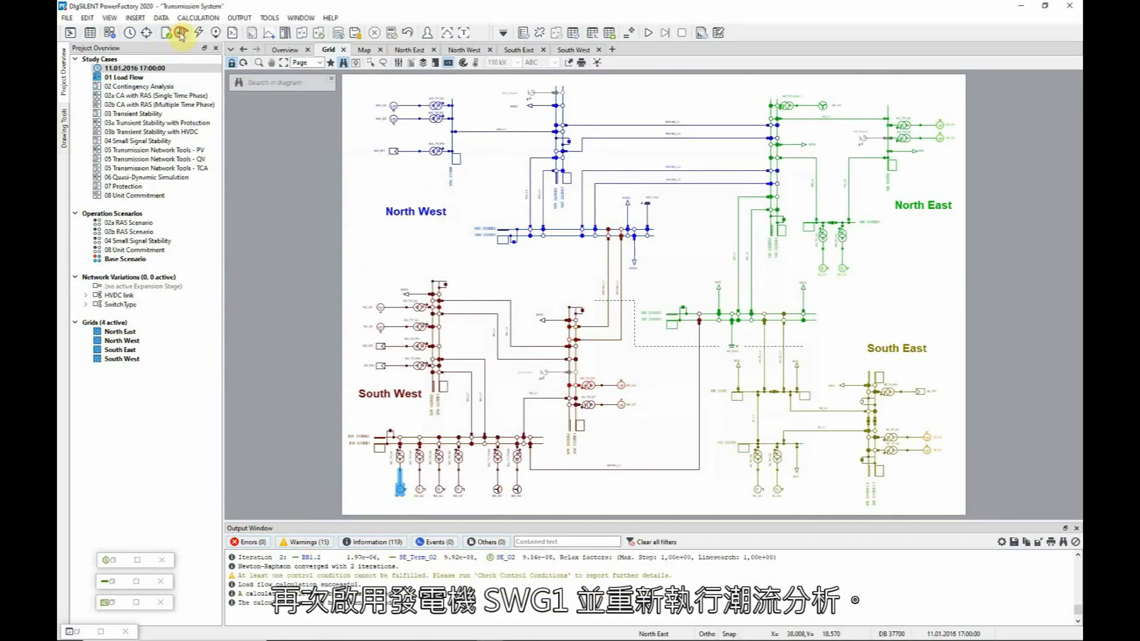
Rerun the load flow with SW_G1 restored and review the voltage and loading colour limits without changes.
{"action": "left_click", "coordinate": [740, 168]}
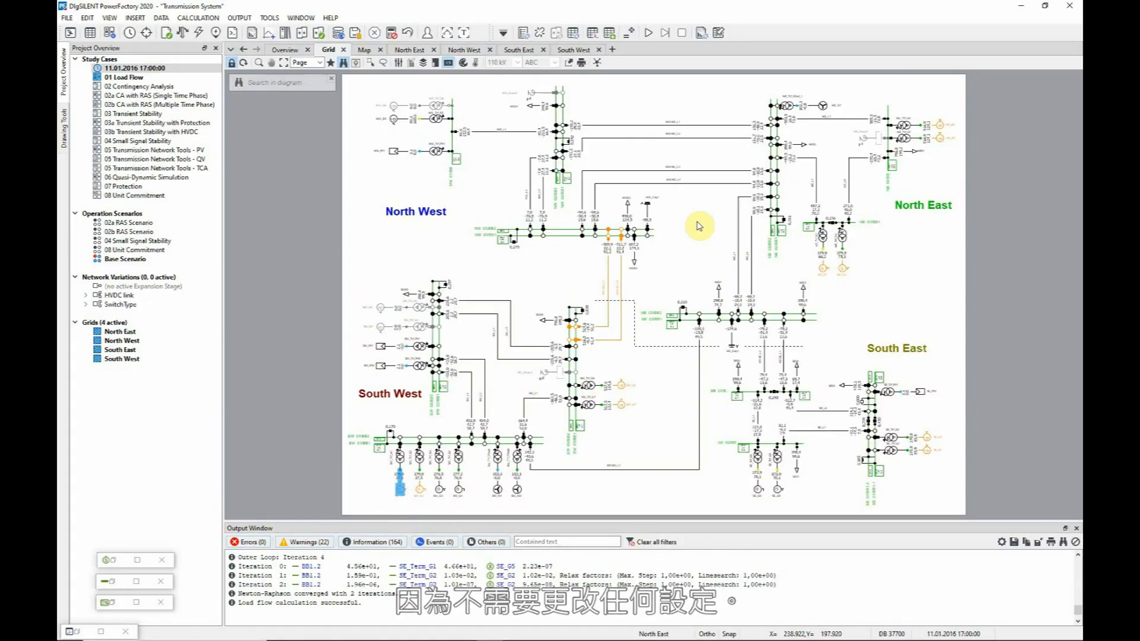
{"action": "left_click", "coordinate": [475, 62]}
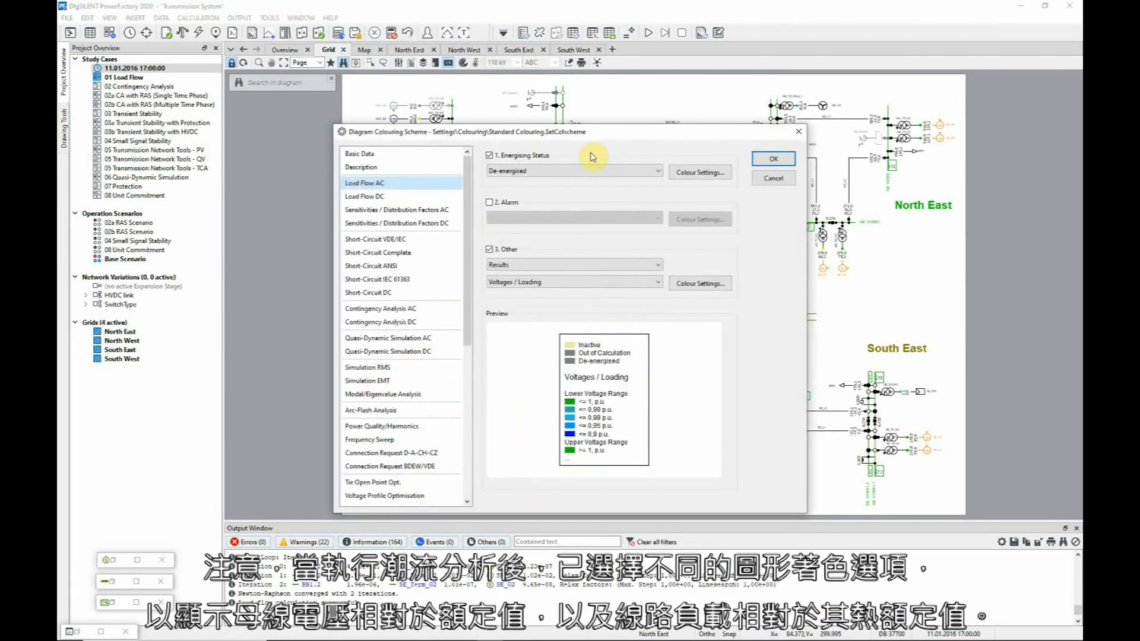
{"action": "left_click", "coordinate": [716, 286]}
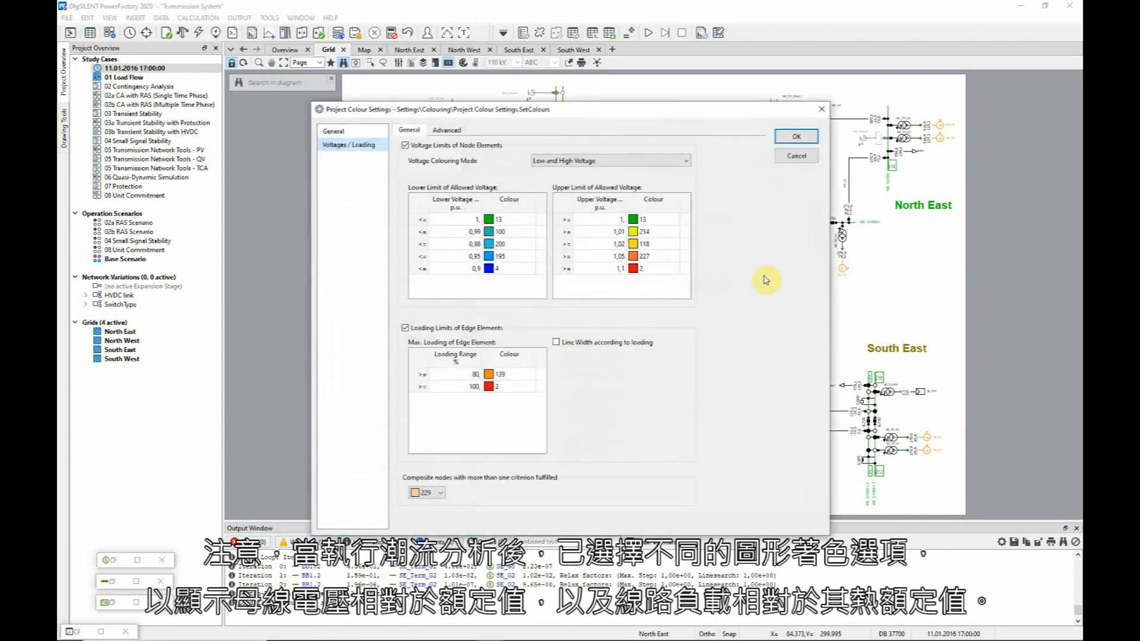
{"action": "left_click", "coordinate": [804, 158]}
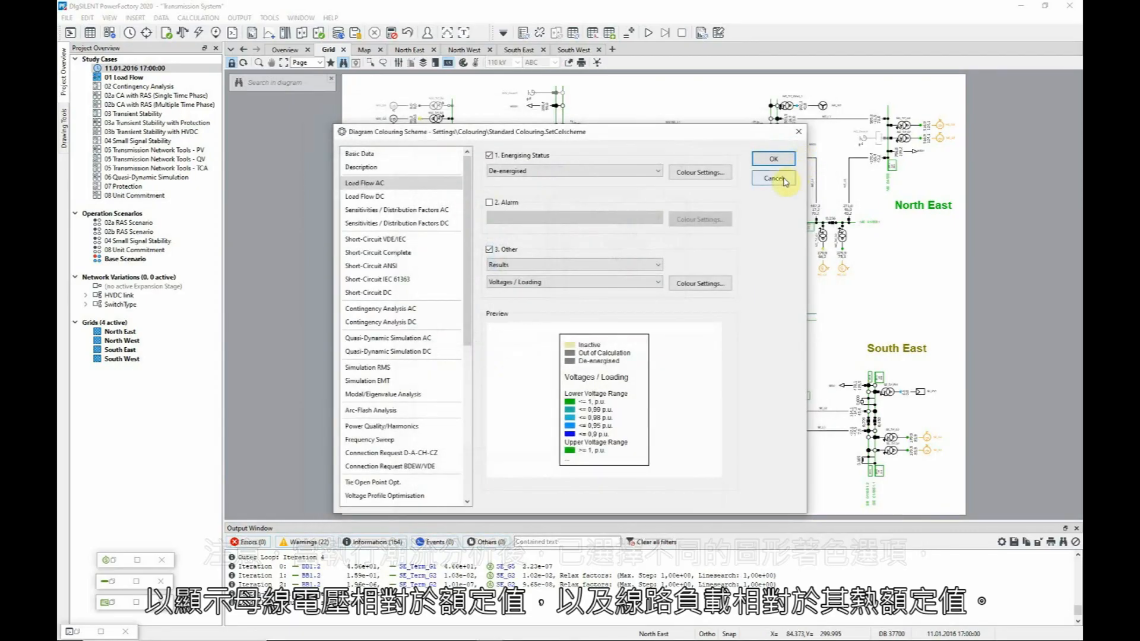
{"action": "left_click", "coordinate": [783, 179]}
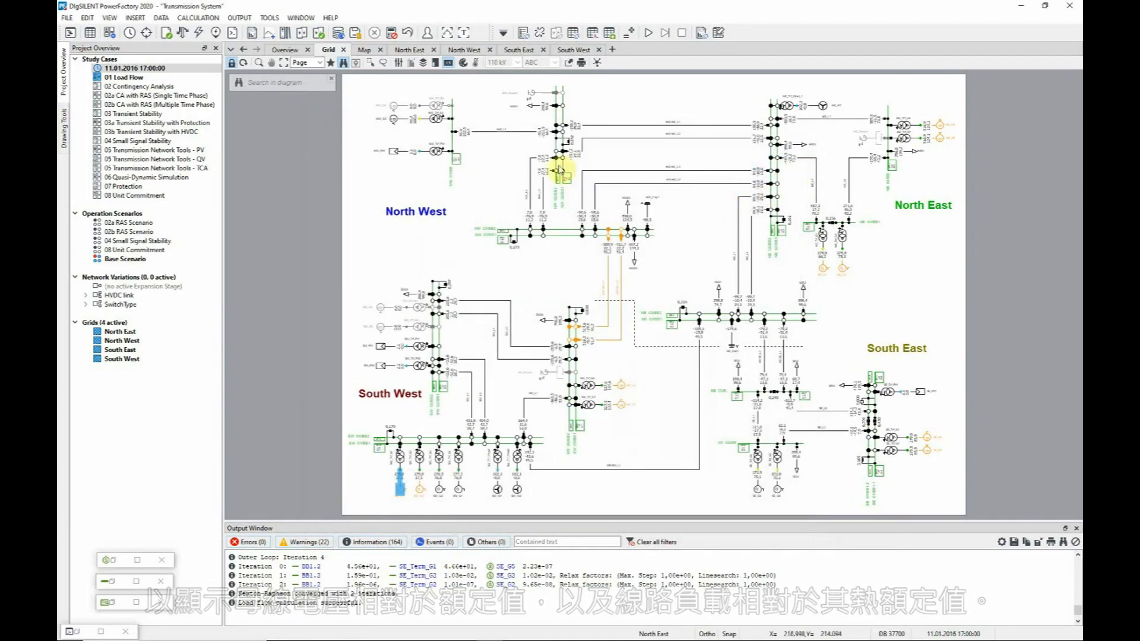
Zoom in on the orange North West–South West lines to confirm 91.2 % loading, then show the Overview diagram.
{"action": "left_click", "coordinate": [258, 62]}
{"action": "left_click_drag", "start_coordinate": [536, 157], "coordinate": [734, 367]}
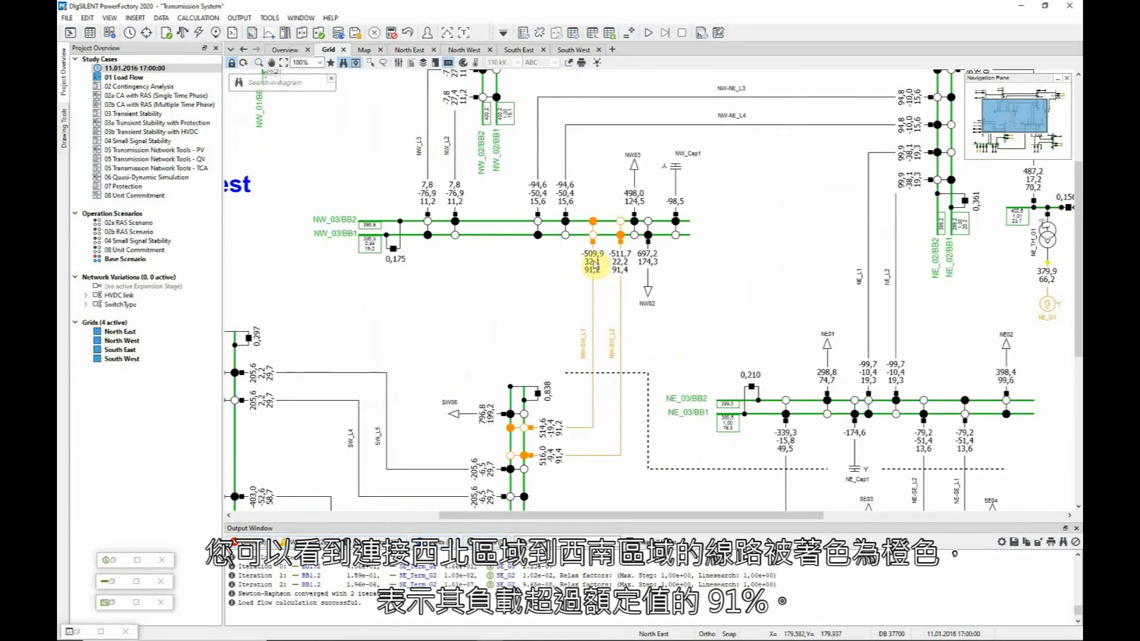
{"action": "mouse_move", "coordinate": [595, 265]}
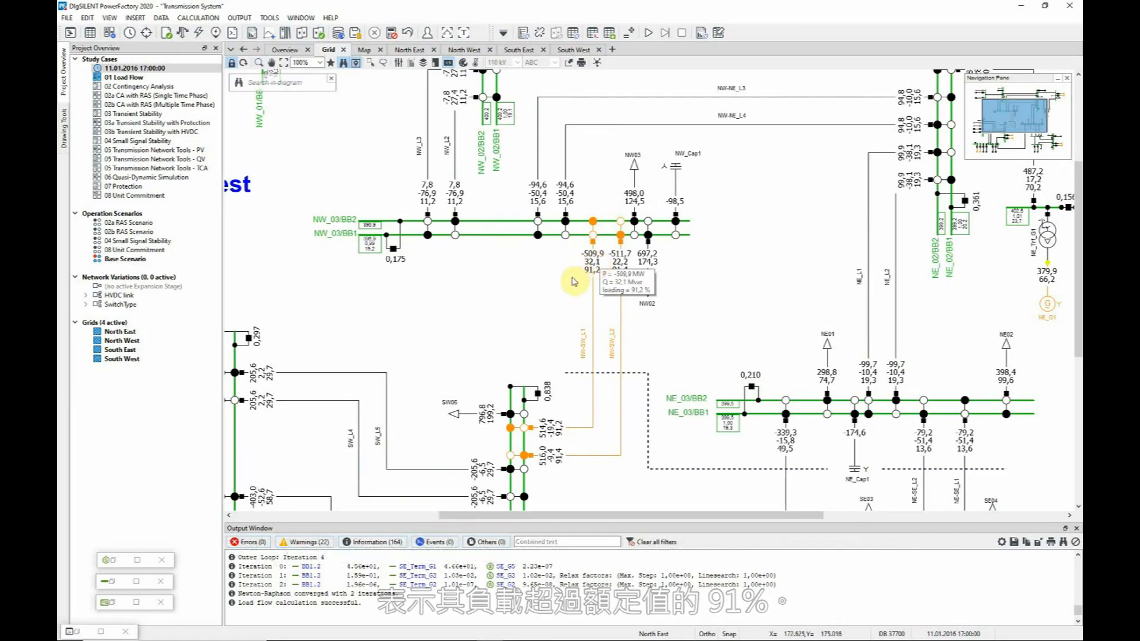
{"action": "left_click", "coordinate": [285, 50]}
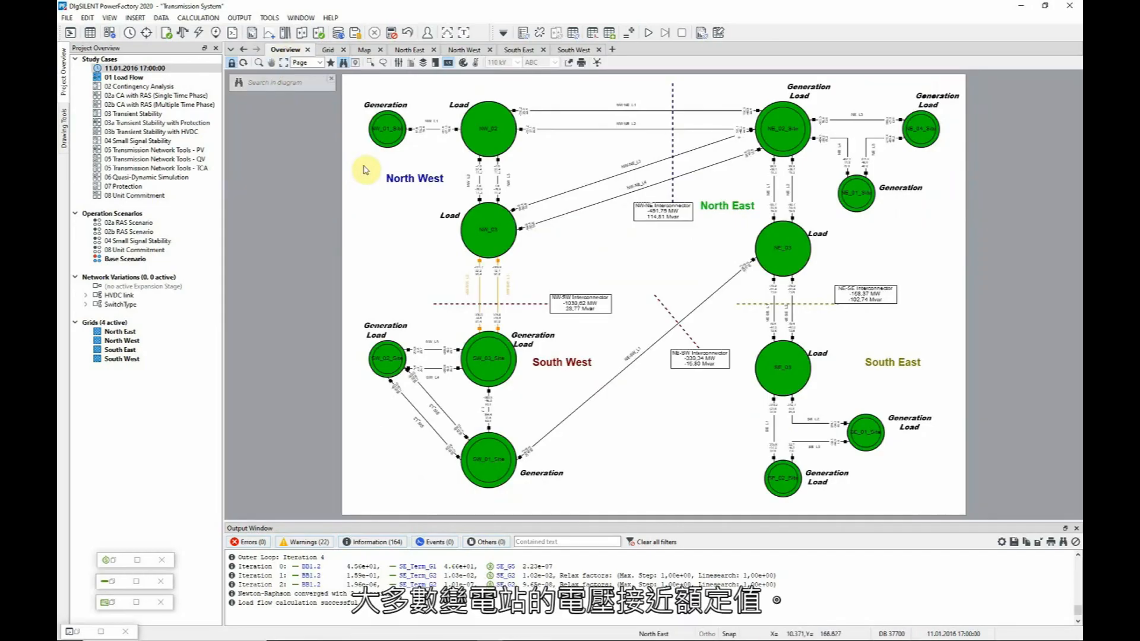
Filter the busbar voltage list to the North East grid and sort it by In Folder.
{"action": "left_click", "coordinate": [108, 584]}
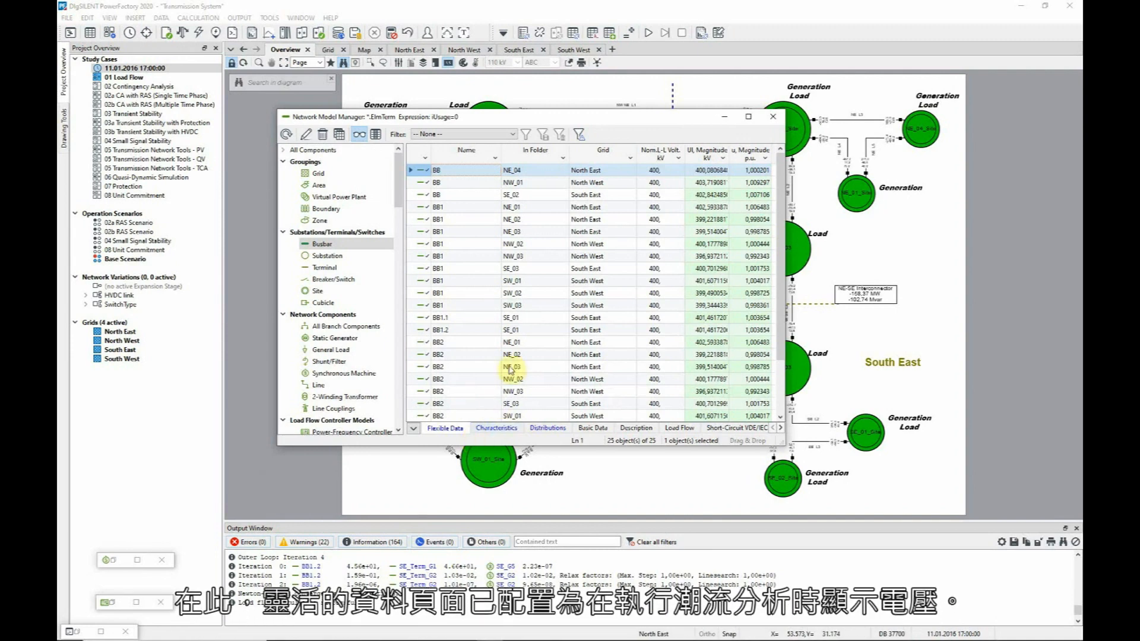
{"action": "left_click", "coordinate": [629, 160]}
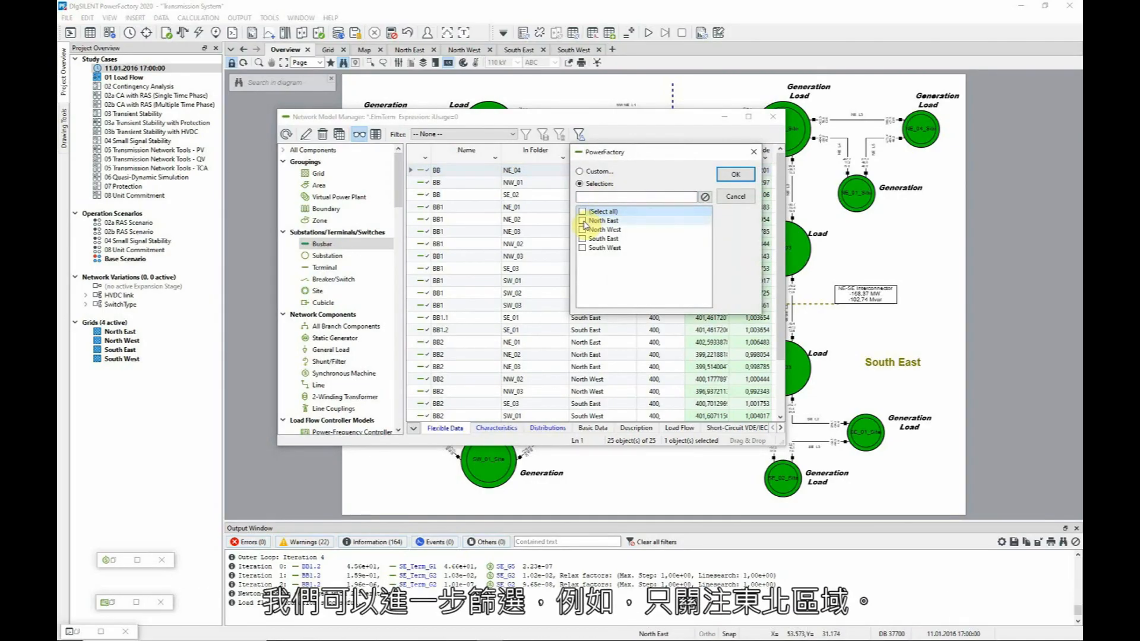
{"action": "left_click", "coordinate": [583, 221]}
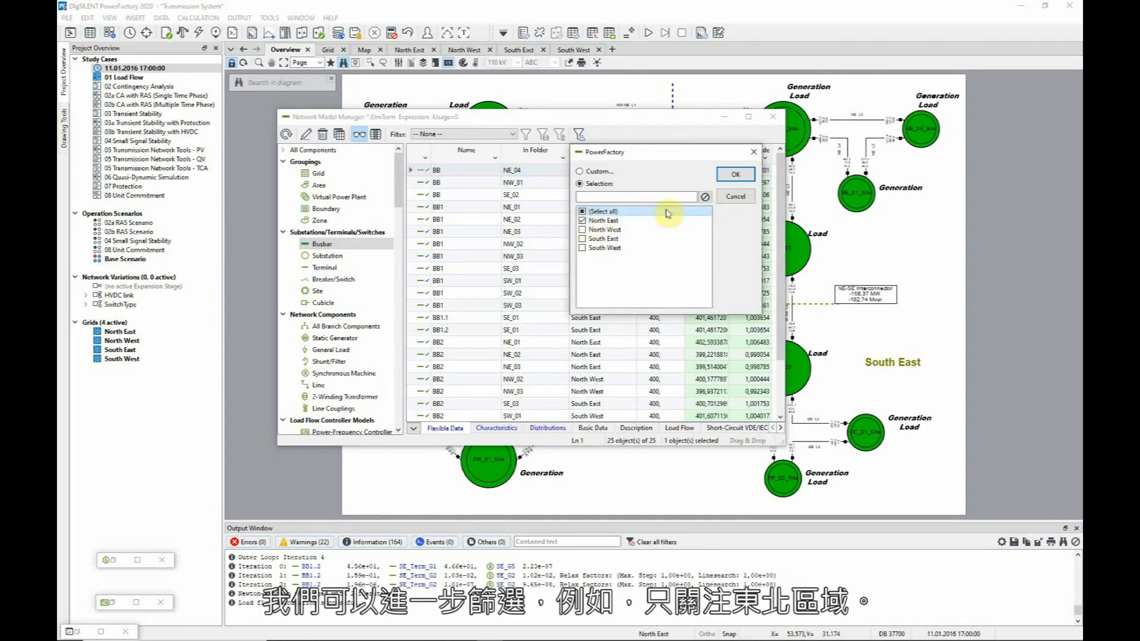
{"action": "left_click", "coordinate": [731, 175]}
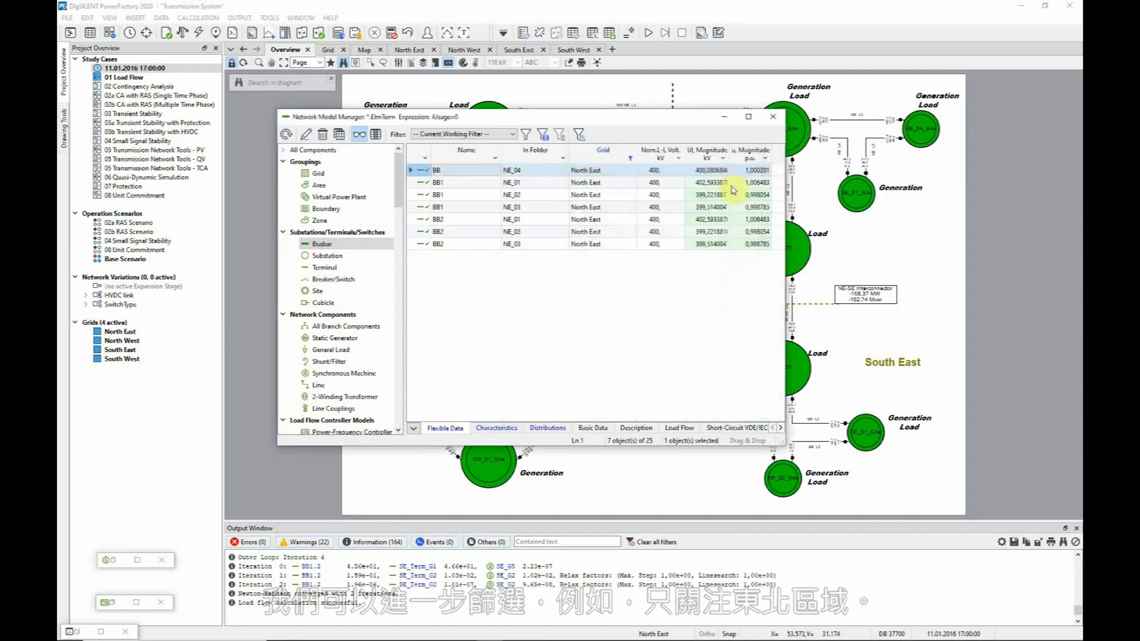
{"action": "left_click", "coordinate": [536, 157]}
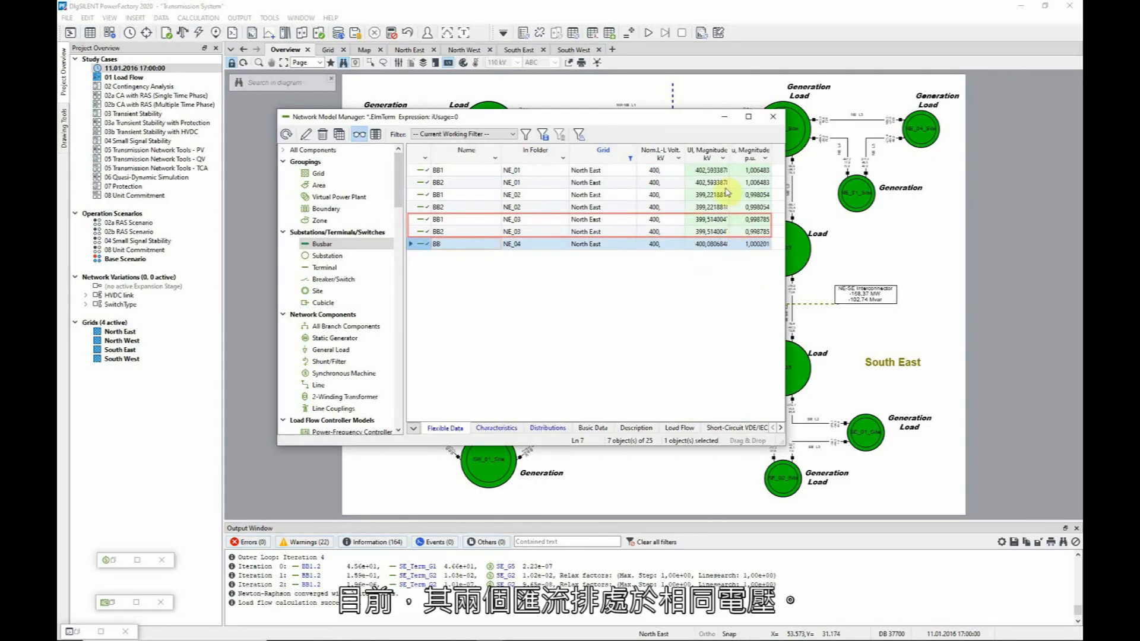
{"action": "left_click", "coordinate": [724, 119]}
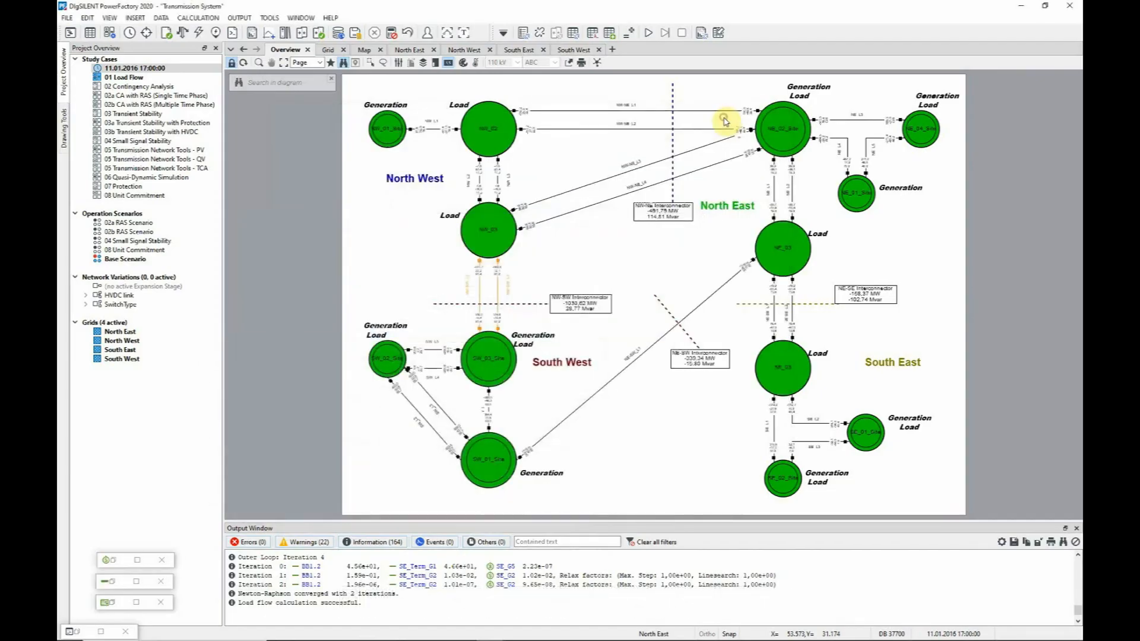
Open the NE_03 bus coupler, rerun the load flow (busbars 1.005 and 0.988 p.u.), then reclose it.
{"action": "left_click", "coordinate": [331, 52]}
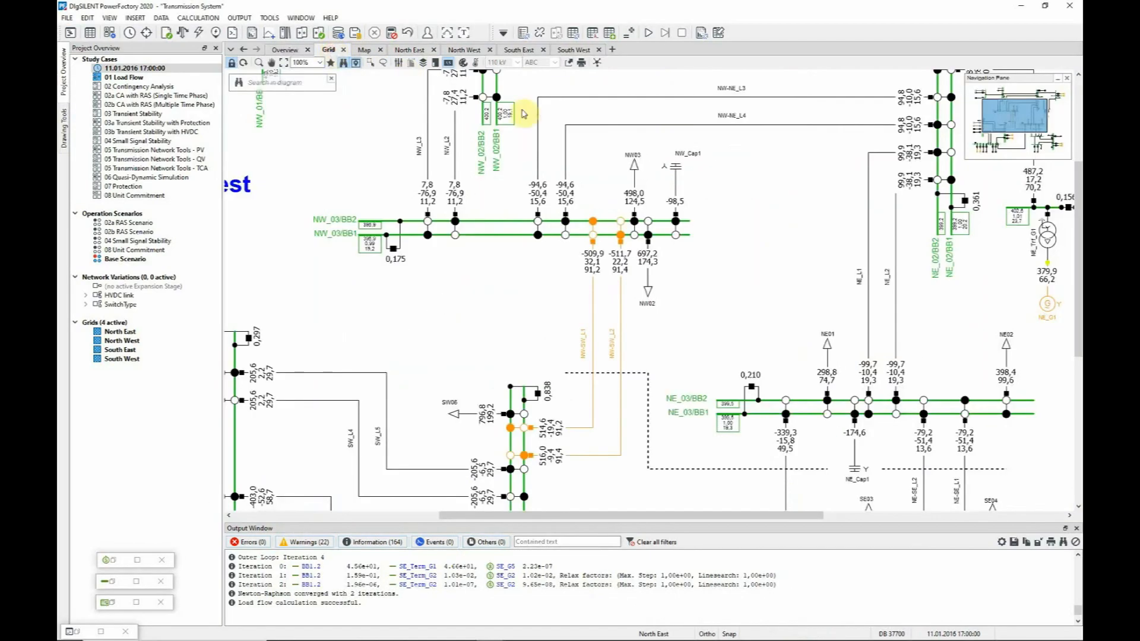
{"action": "left_click", "coordinate": [752, 387]}
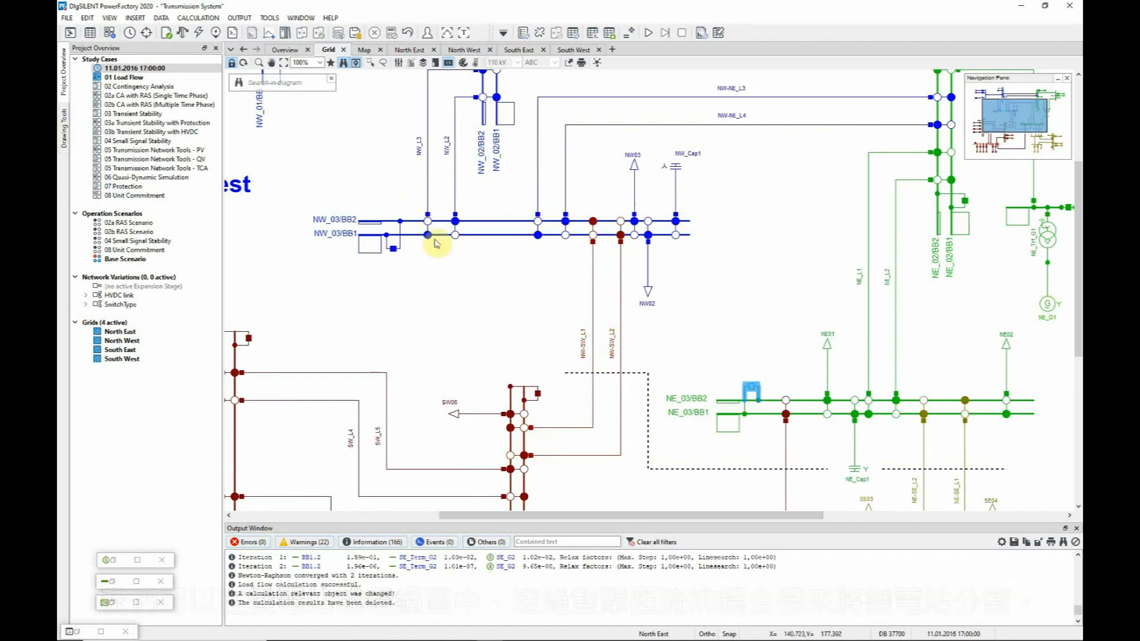
{"action": "left_click", "coordinate": [199, 33]}
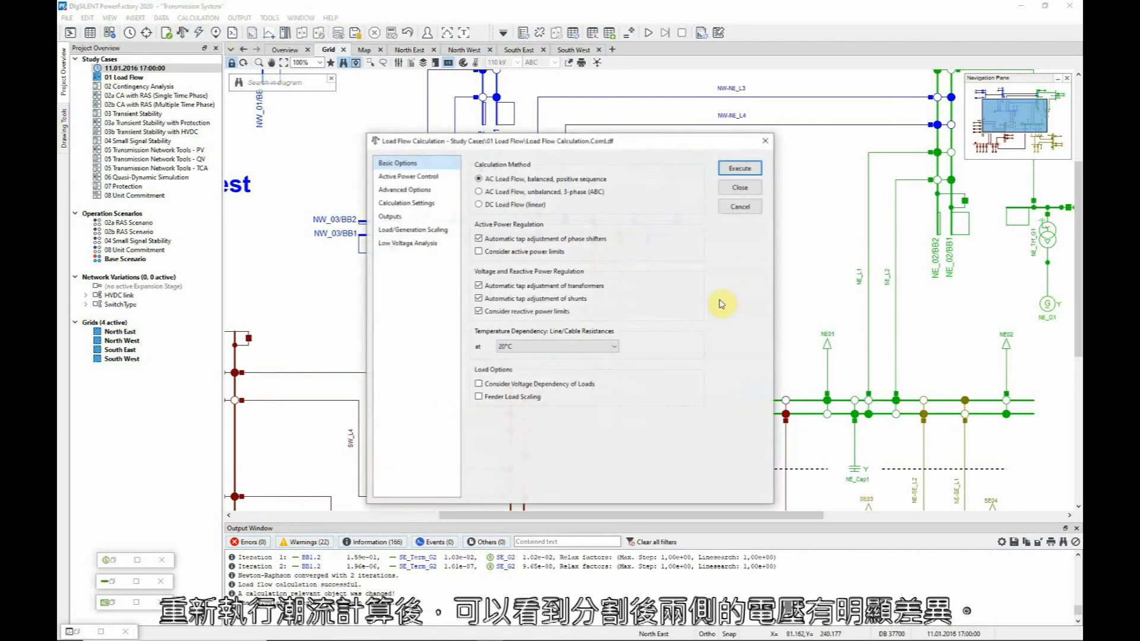
{"action": "left_click", "coordinate": [734, 172]}
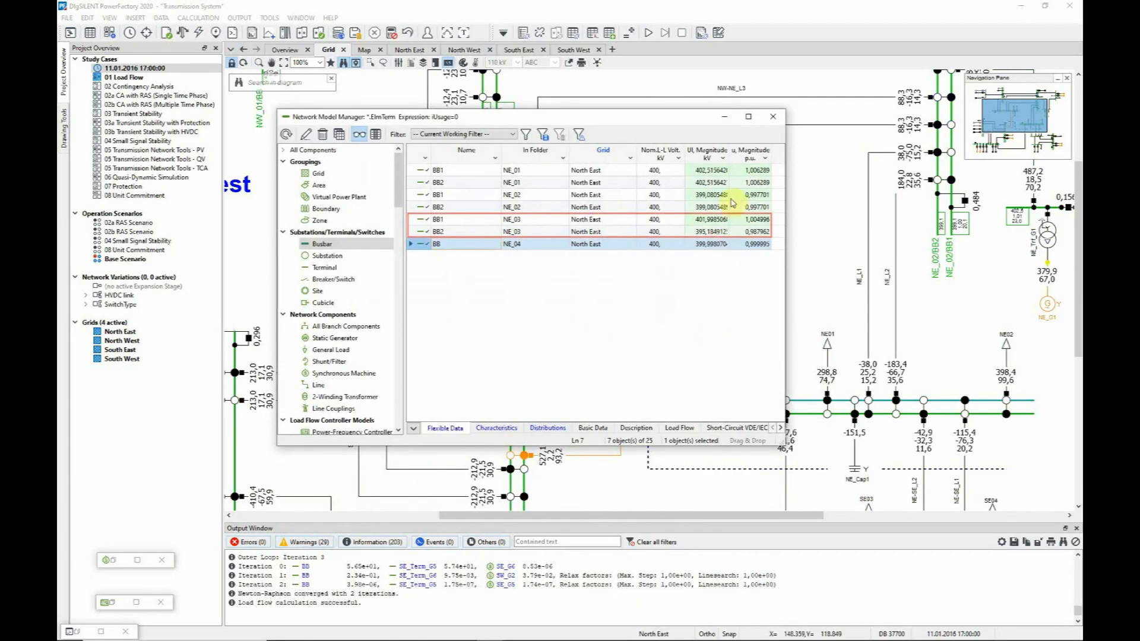
{"action": "left_click", "coordinate": [726, 117]}
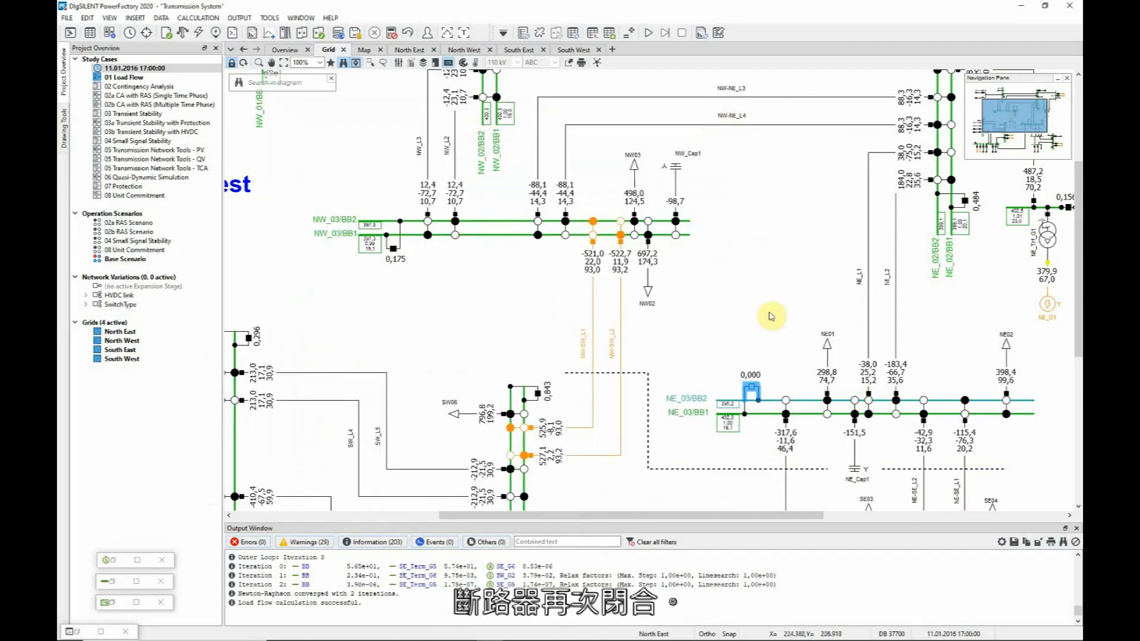
{"action": "left_click", "coordinate": [751, 389]}
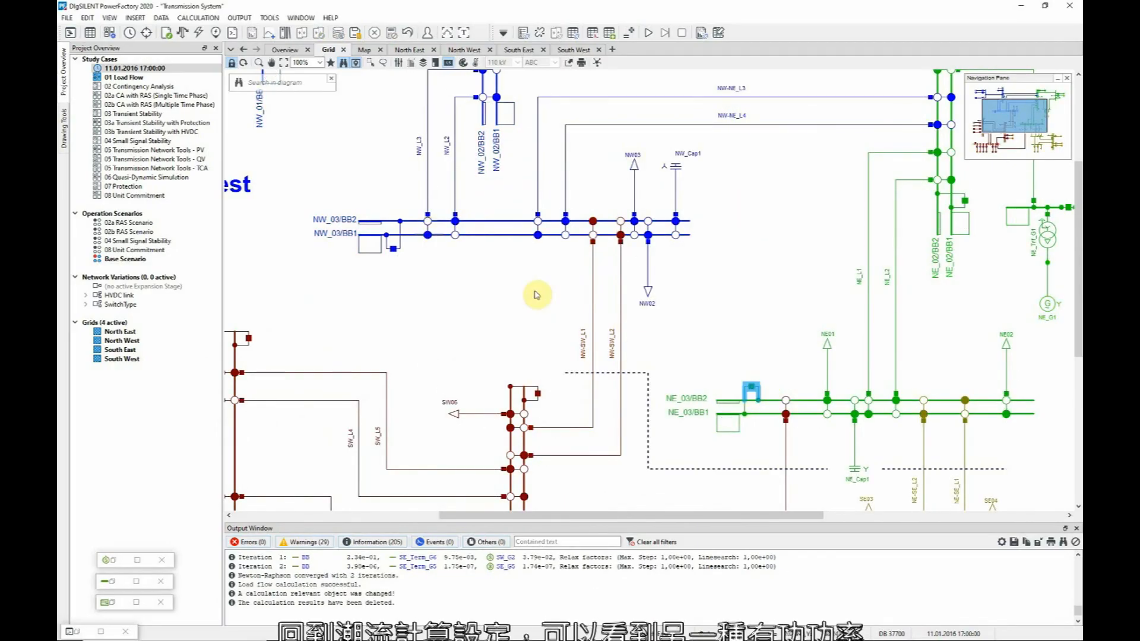
{"action": "left_click", "coordinate": [182, 34]}
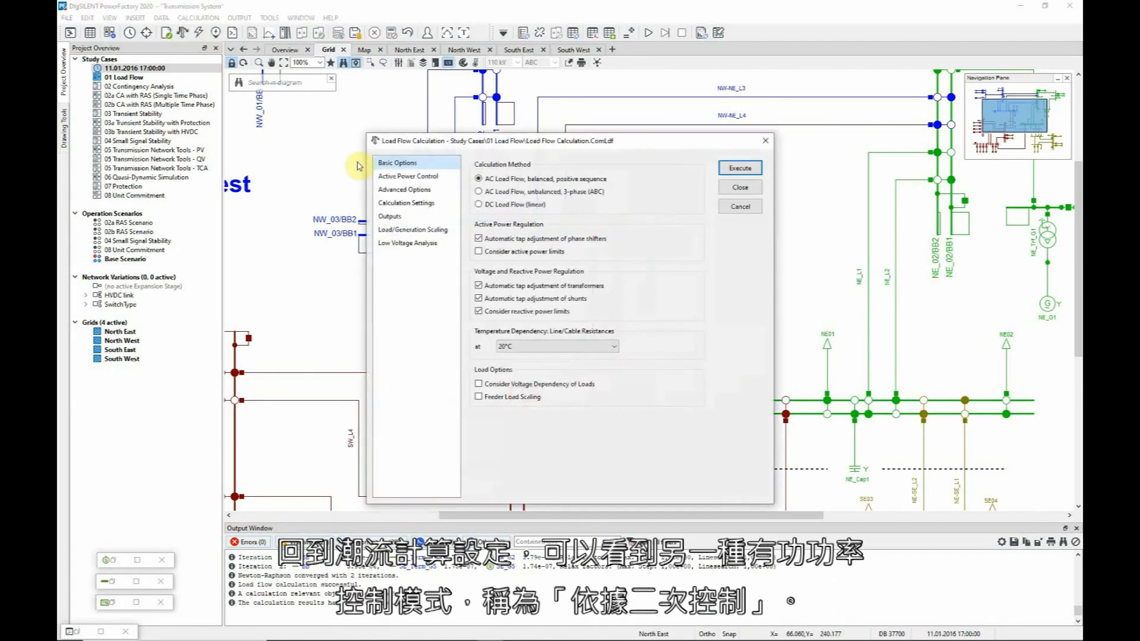
{"action": "left_click", "coordinate": [408, 177]}
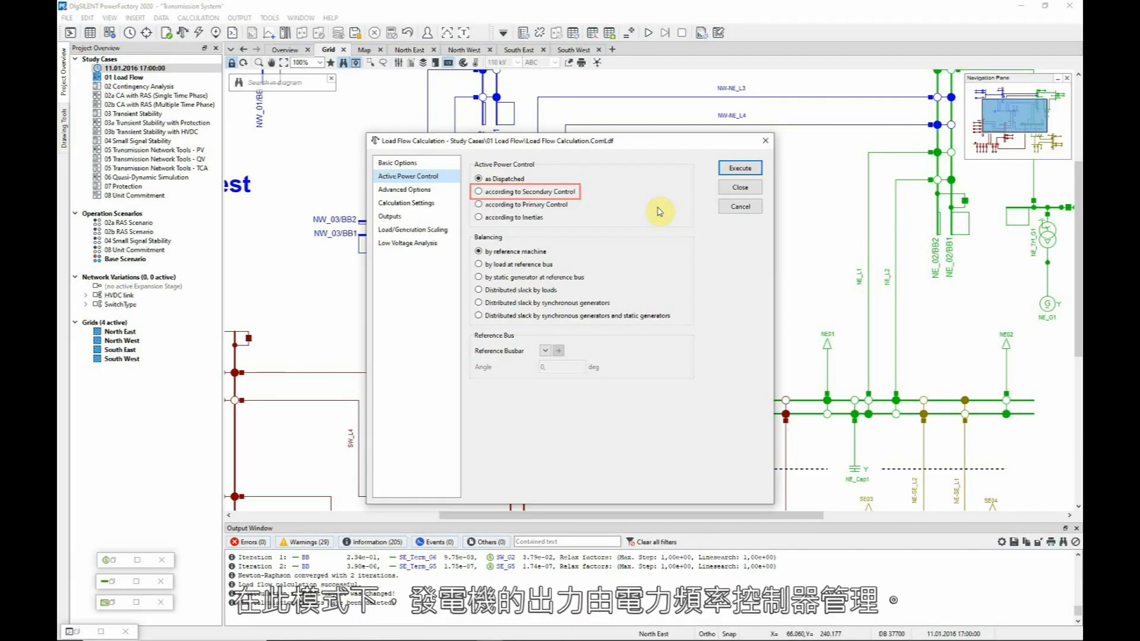
{"action": "left_click", "coordinate": [725, 206]}
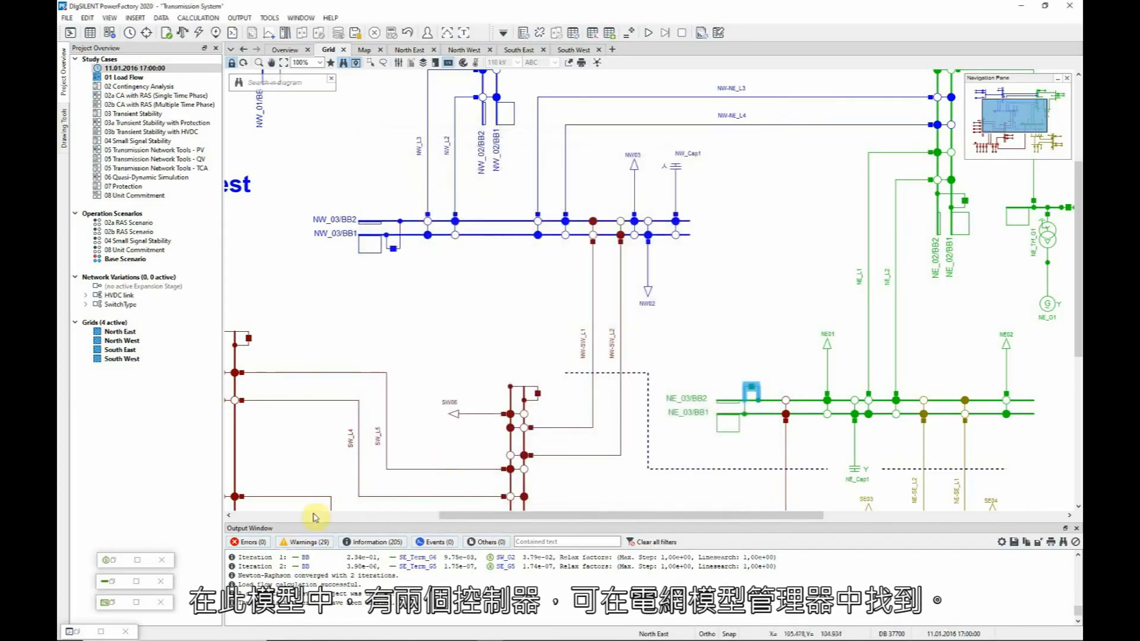
{"action": "double_click", "coordinate": [115, 603]}
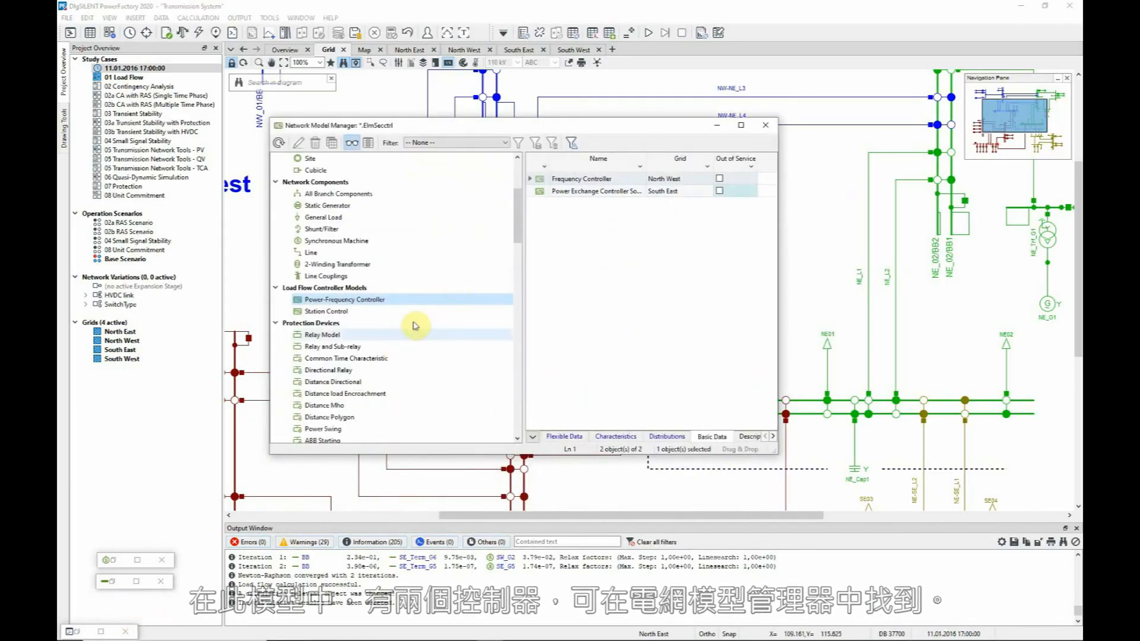
{"action": "double_click", "coordinate": [541, 192]}
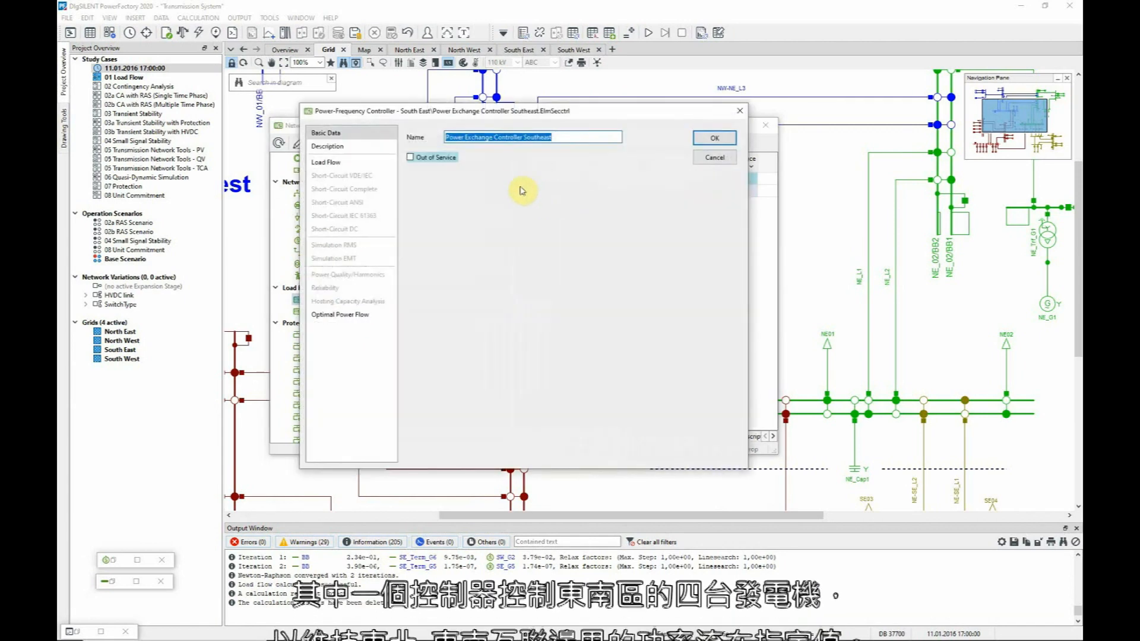
{"action": "left_click", "coordinate": [344, 162]}
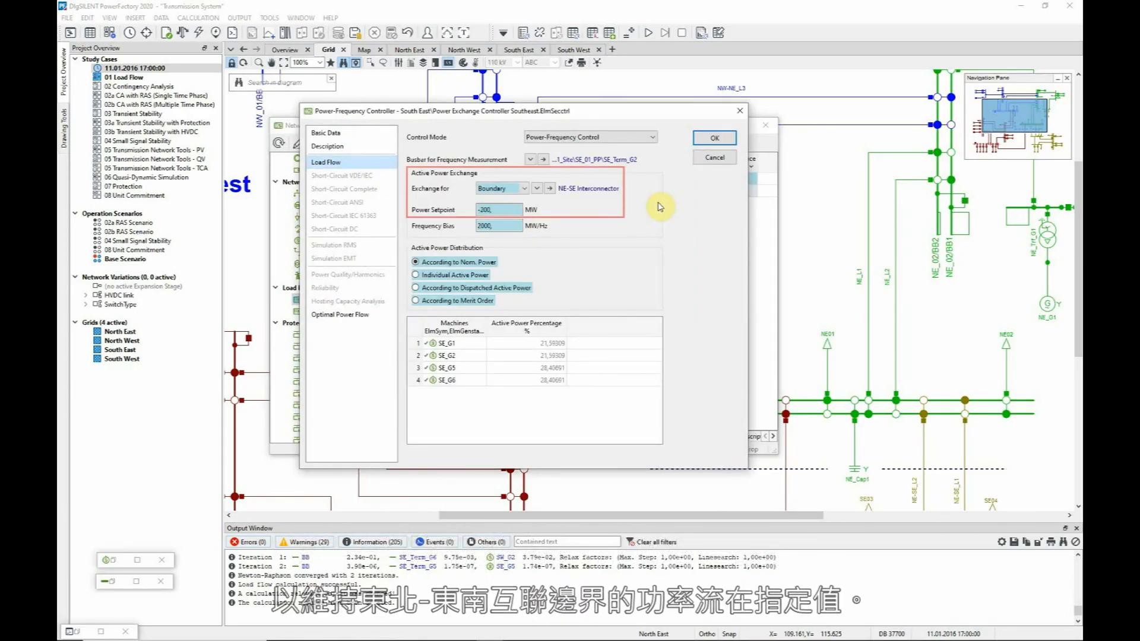
{"action": "left_click", "coordinate": [712, 157]}
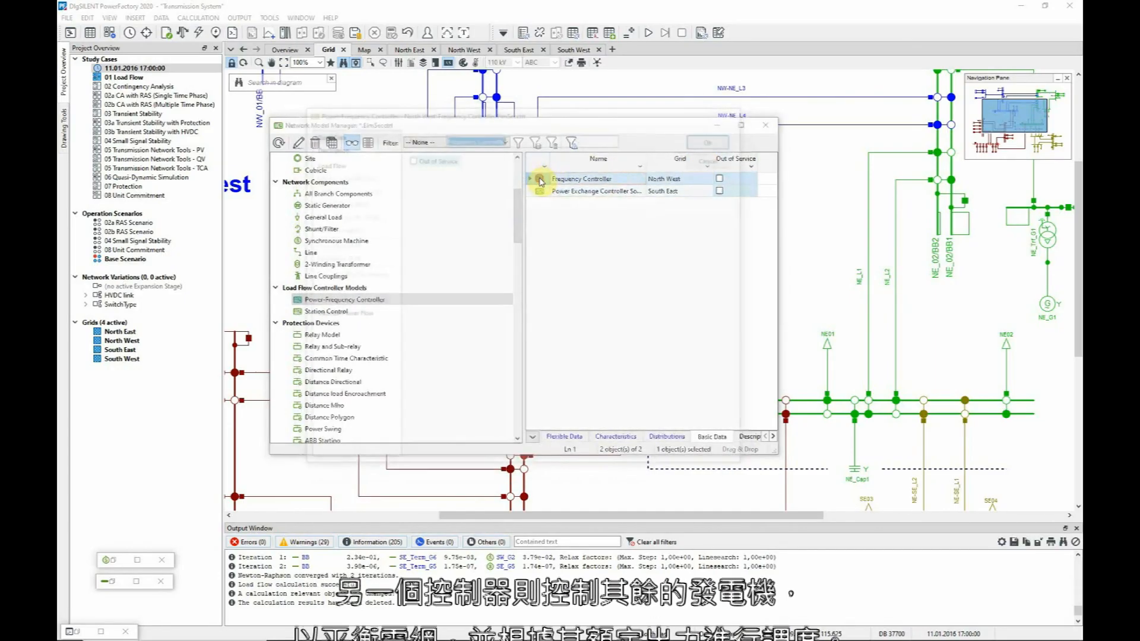
{"action": "double_click", "coordinate": [540, 180]}
{"action": "left_click", "coordinate": [346, 163]}
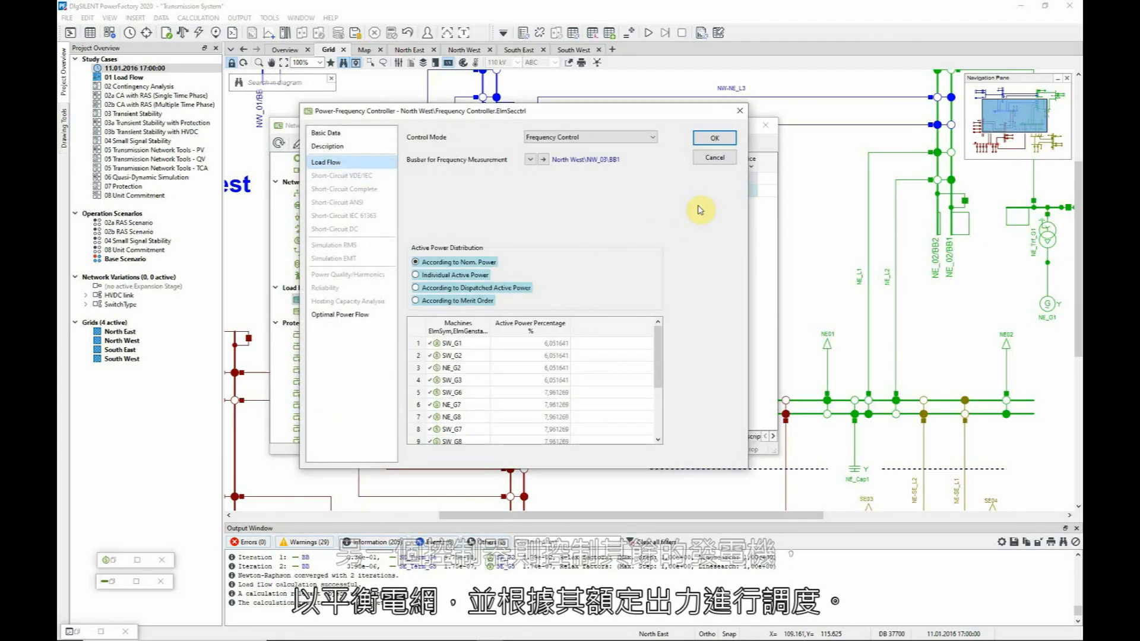
{"action": "left_click", "coordinate": [719, 159]}
{"action": "left_click", "coordinate": [717, 127]}
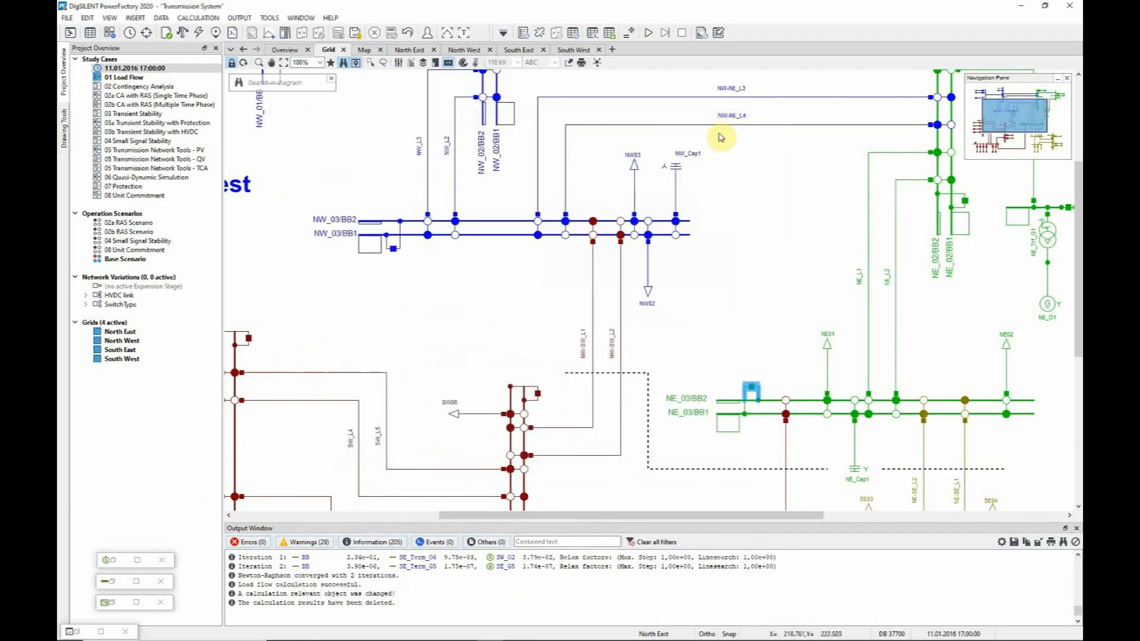
Run the load flow with active power as Dispatched and check the NE-SE interconnector at -158.37 MW.
{"action": "left_click", "coordinate": [199, 32]}
{"action": "left_click", "coordinate": [432, 175]}
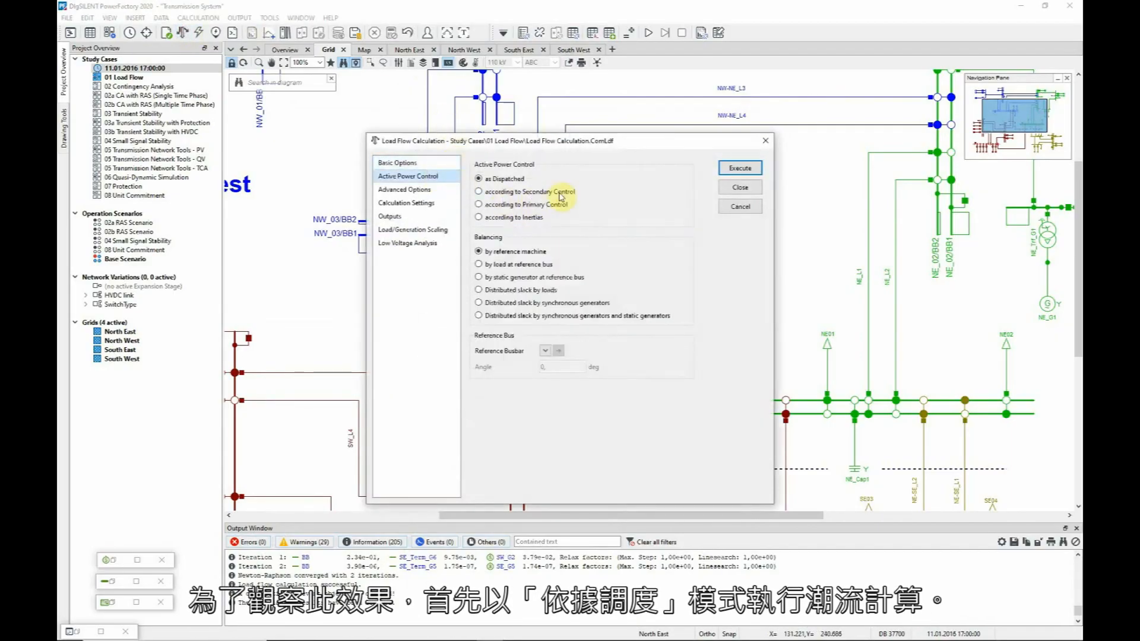
{"action": "left_click", "coordinate": [736, 169]}
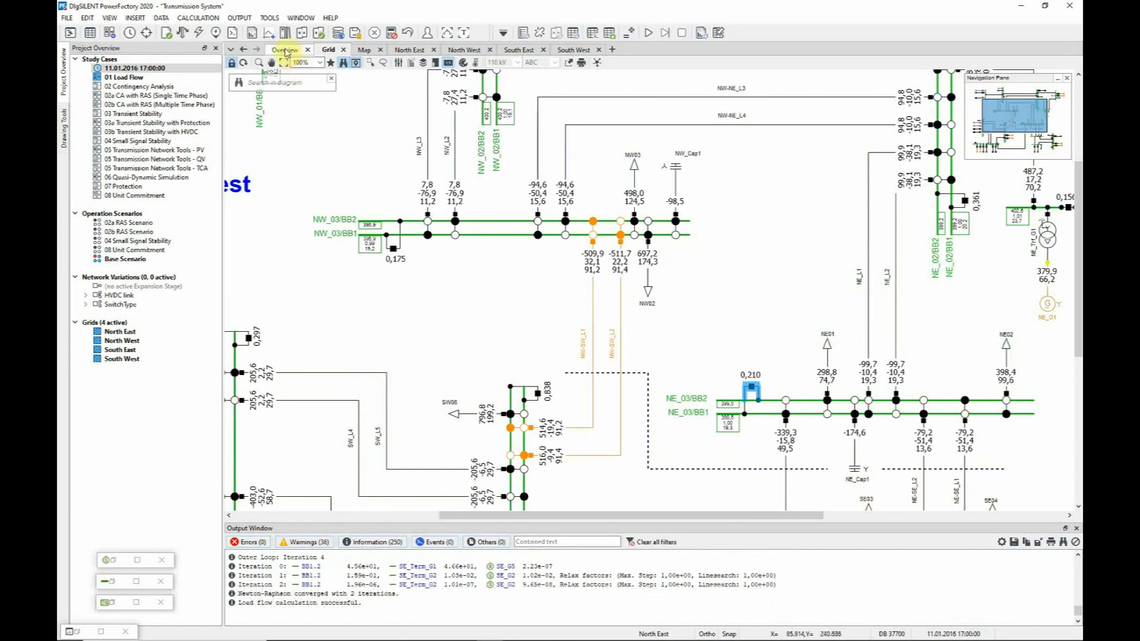
{"action": "left_click", "coordinate": [285, 50]}
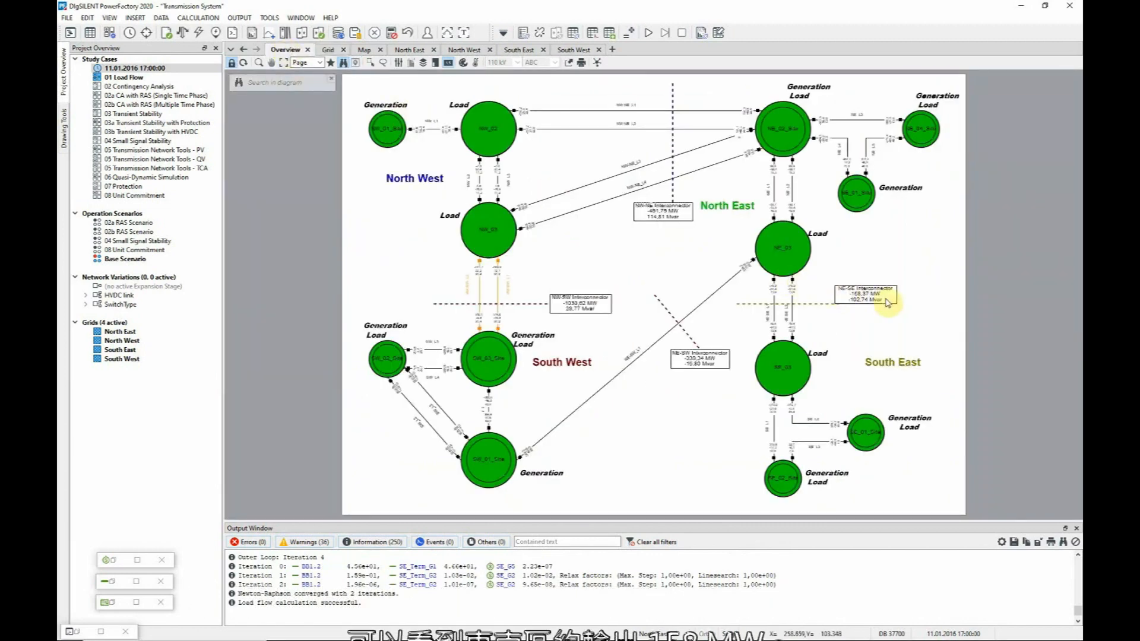
{"action": "mouse_move", "coordinate": [888, 303]}
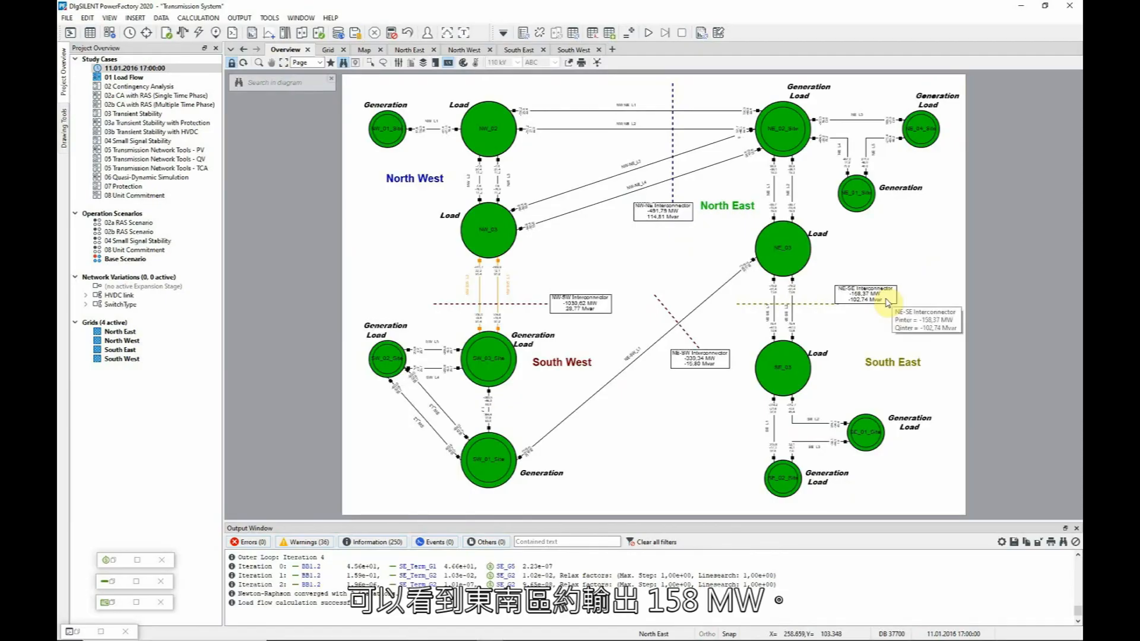
Rerun the load flow with active power control according to Secondary Control.
{"action": "left_click", "coordinate": [167, 32]}
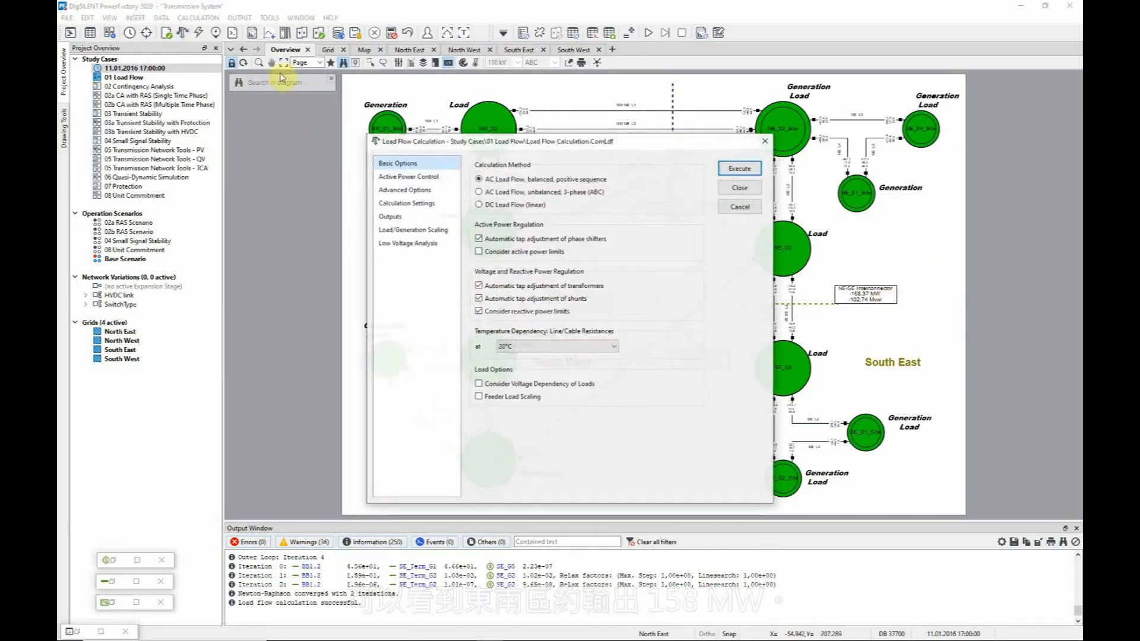
{"action": "left_click", "coordinate": [453, 179]}
{"action": "left_click", "coordinate": [523, 191]}
{"action": "left_click", "coordinate": [732, 176]}
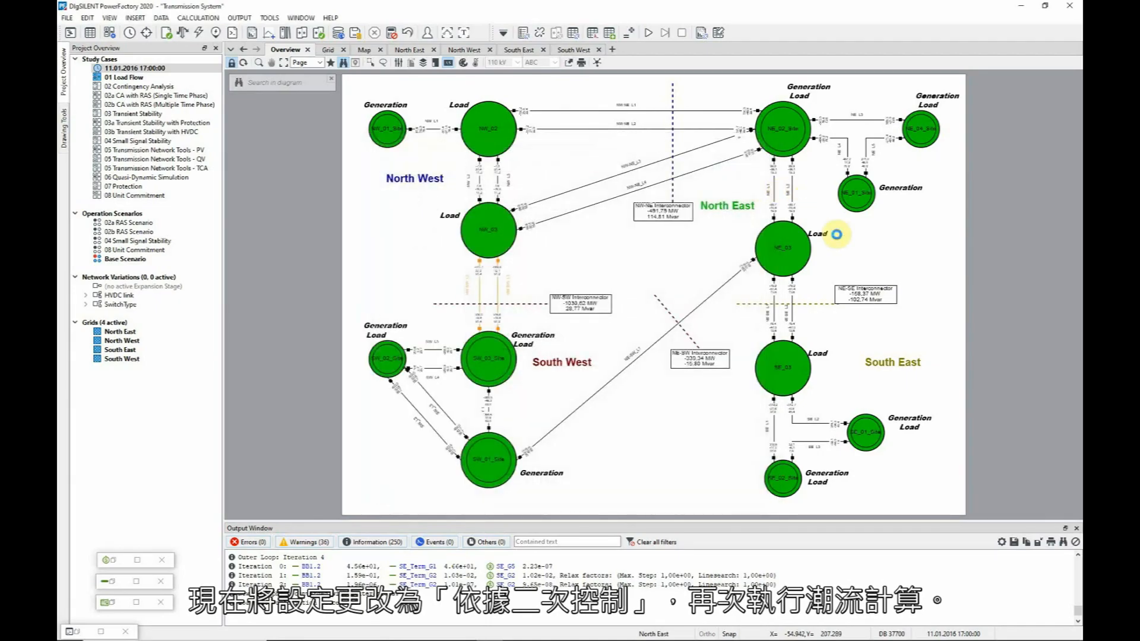